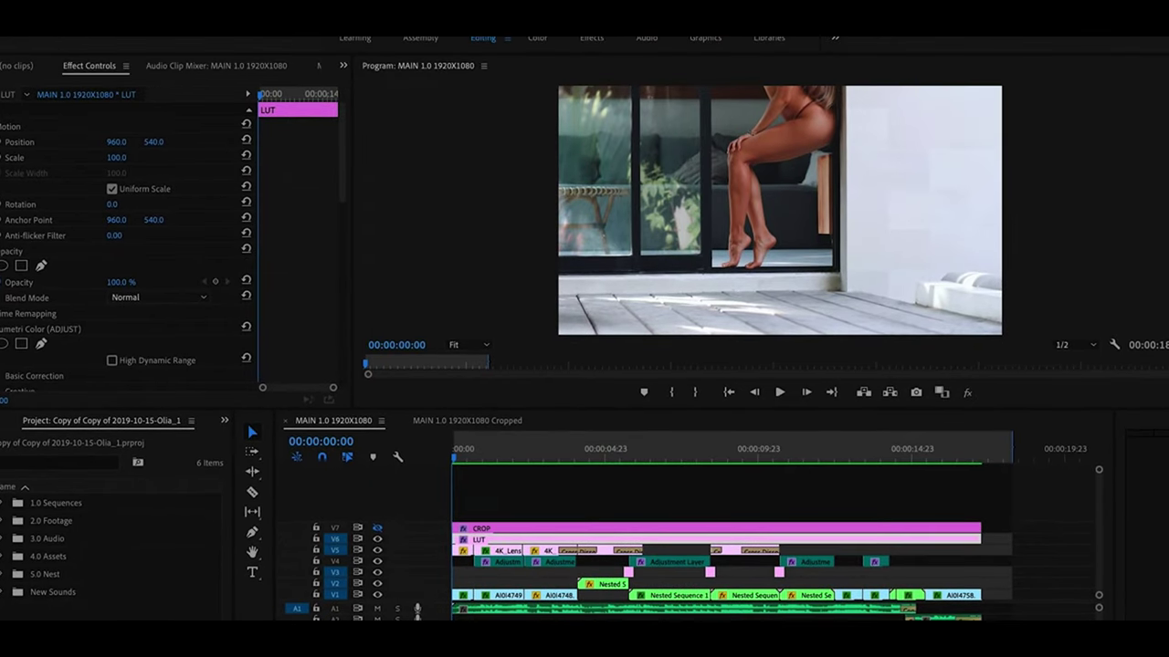
pyautogui.click(37, 33)
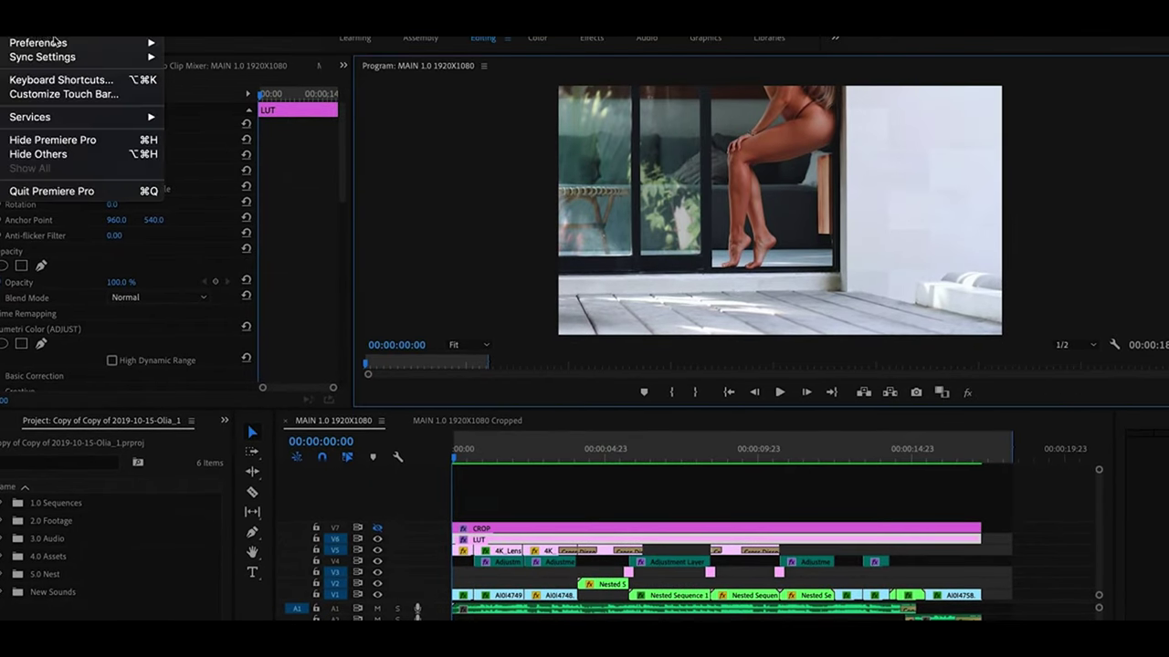
pyautogui.click(46, 22)
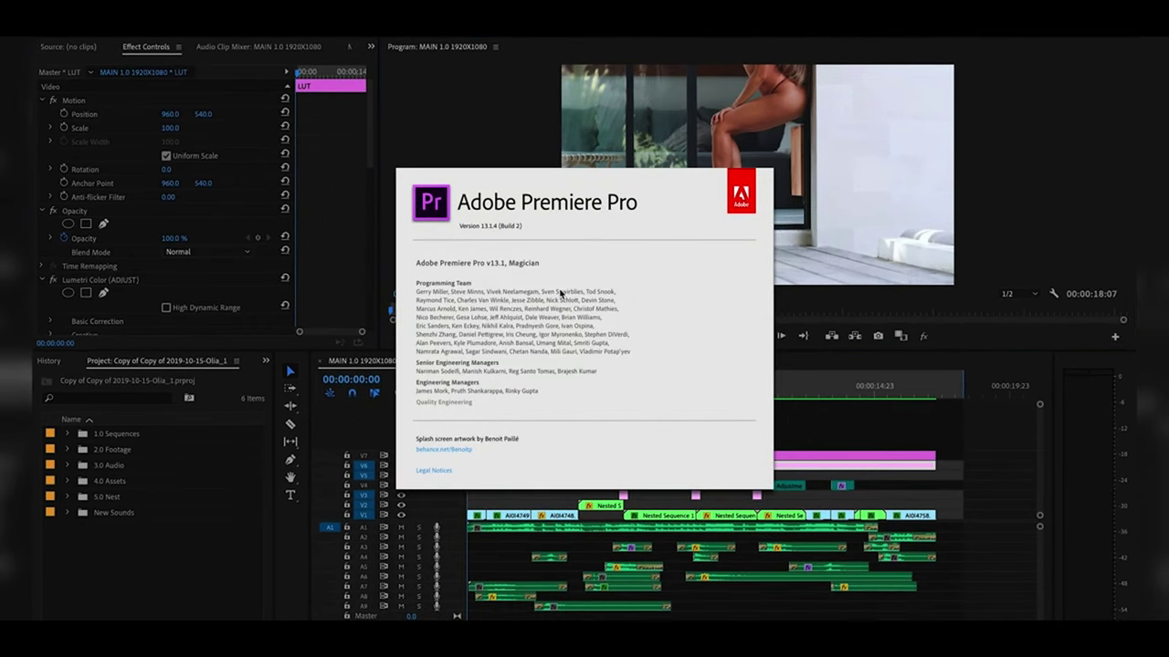
pyautogui.click(560, 293)
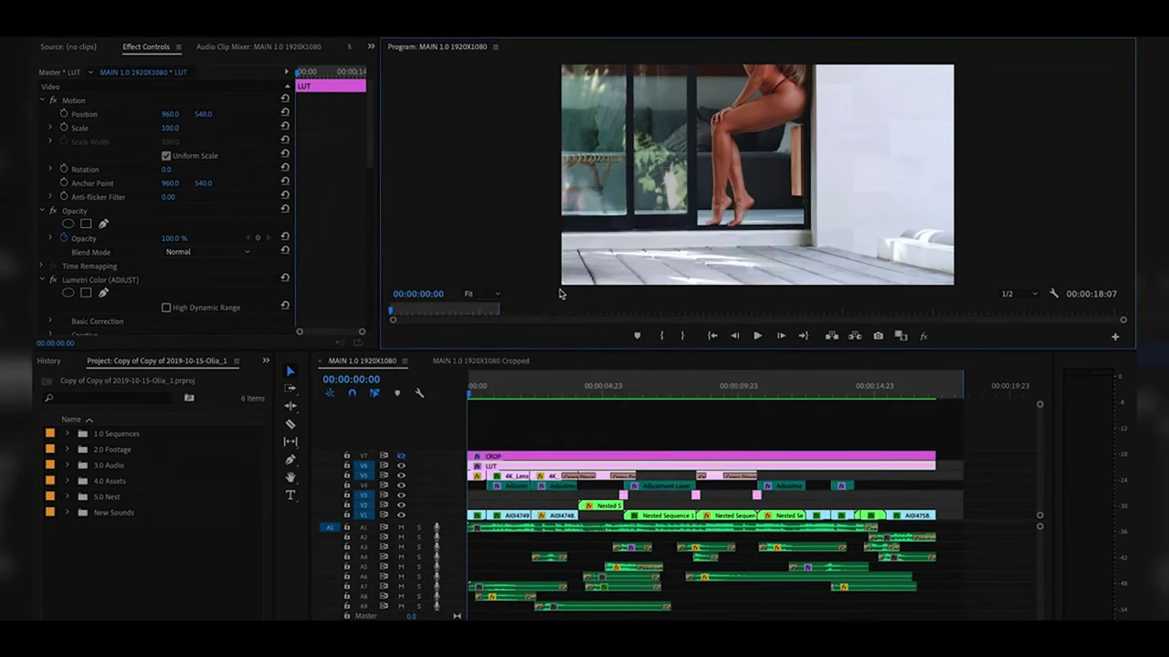
pyautogui.press('space')
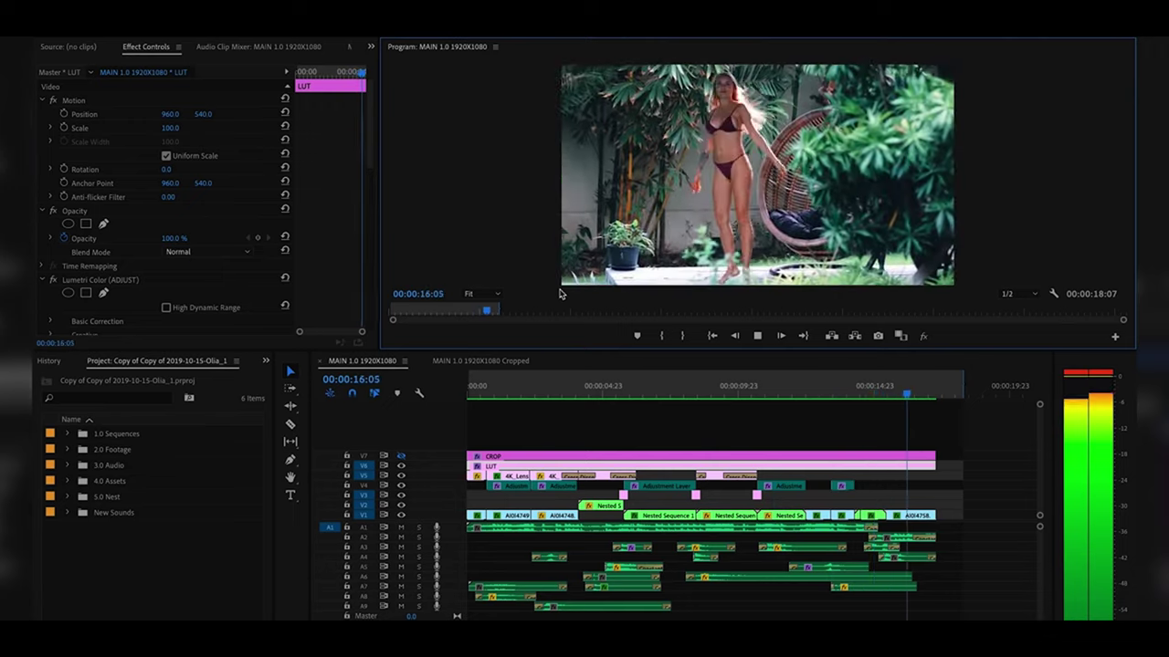
pyautogui.click(618, 475)
pyautogui.press('Home')
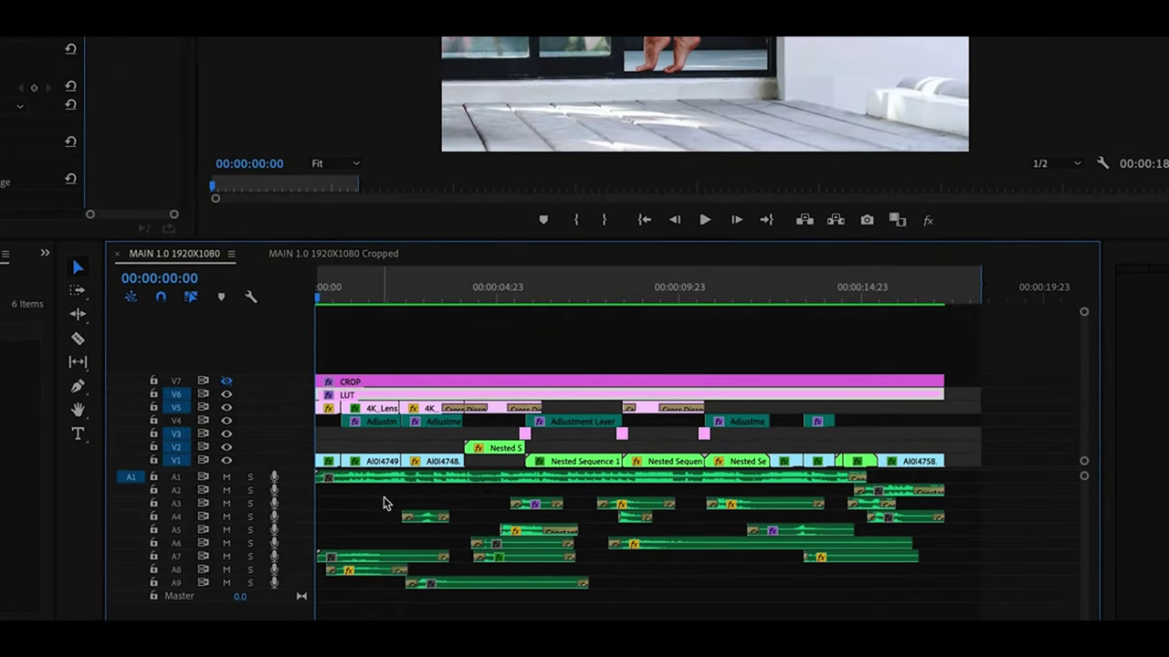
# Step: Select then deselect the A1/A2 music clips, scrub to 00:00:14:21, then select the A2–A9 sound-effect clips
pyautogui.moveTo(971, 476); pyautogui.dragTo(278, 493)
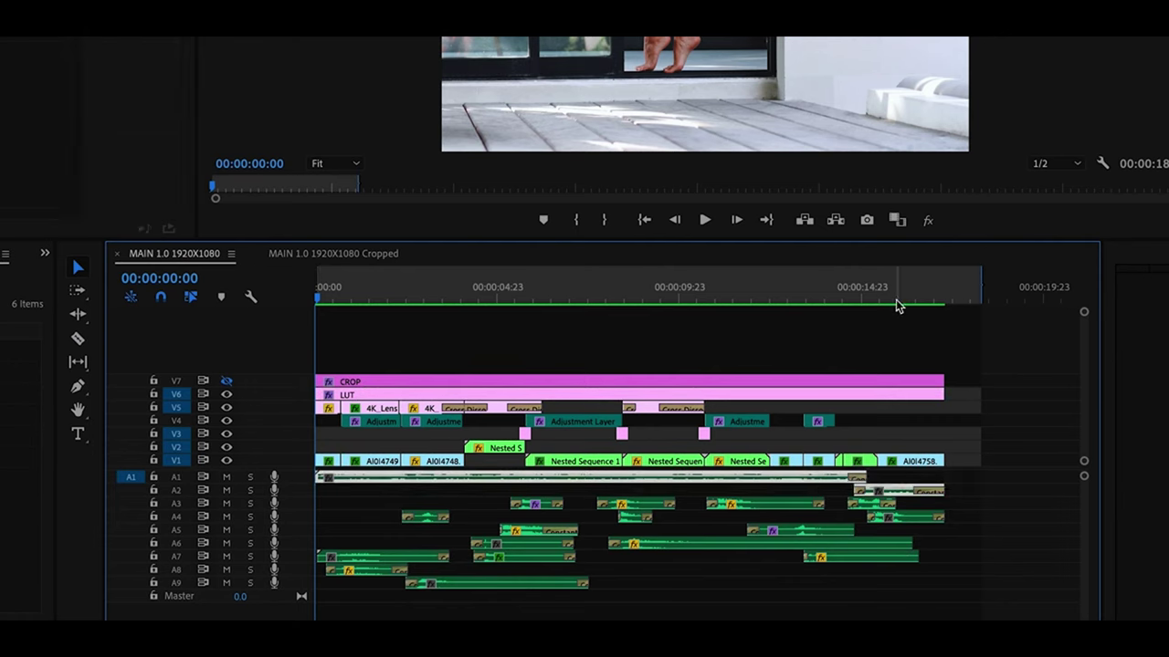
pyautogui.click(984, 369)
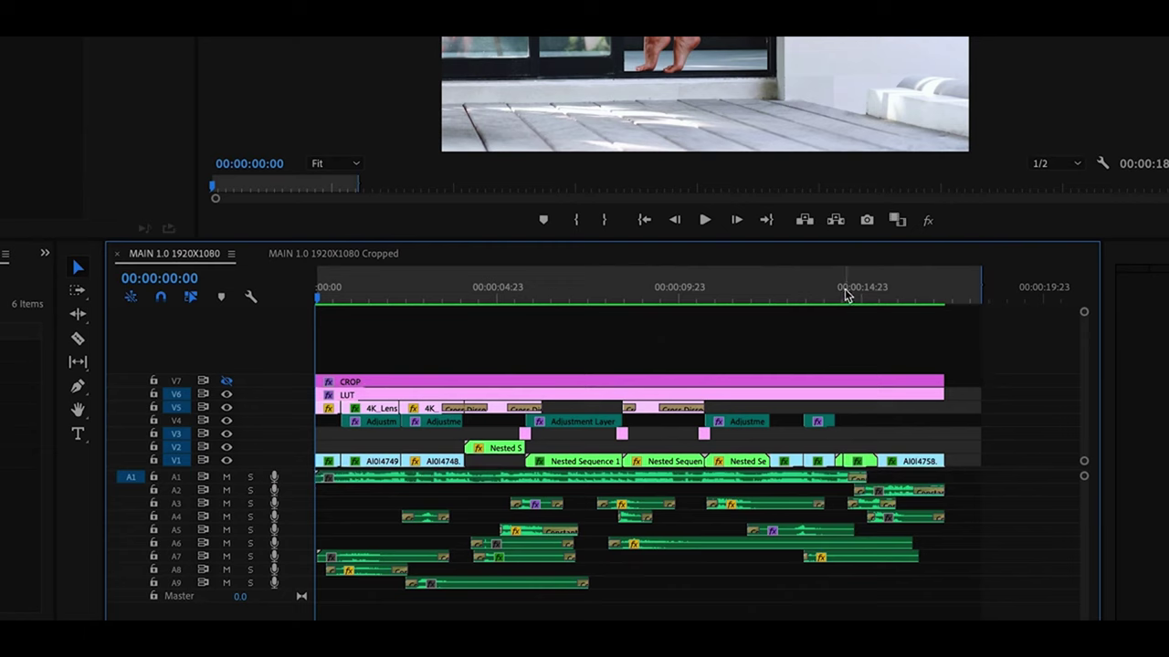
pyautogui.moveTo(849, 295); pyautogui.dragTo(858, 297)
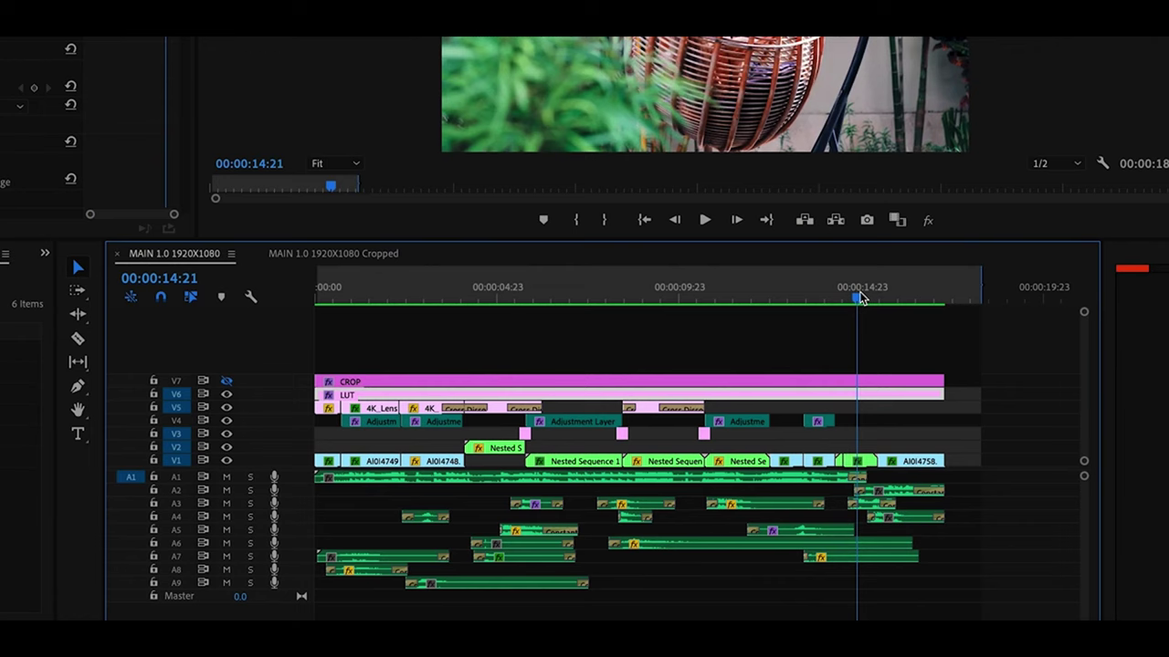
pyautogui.press('Home')
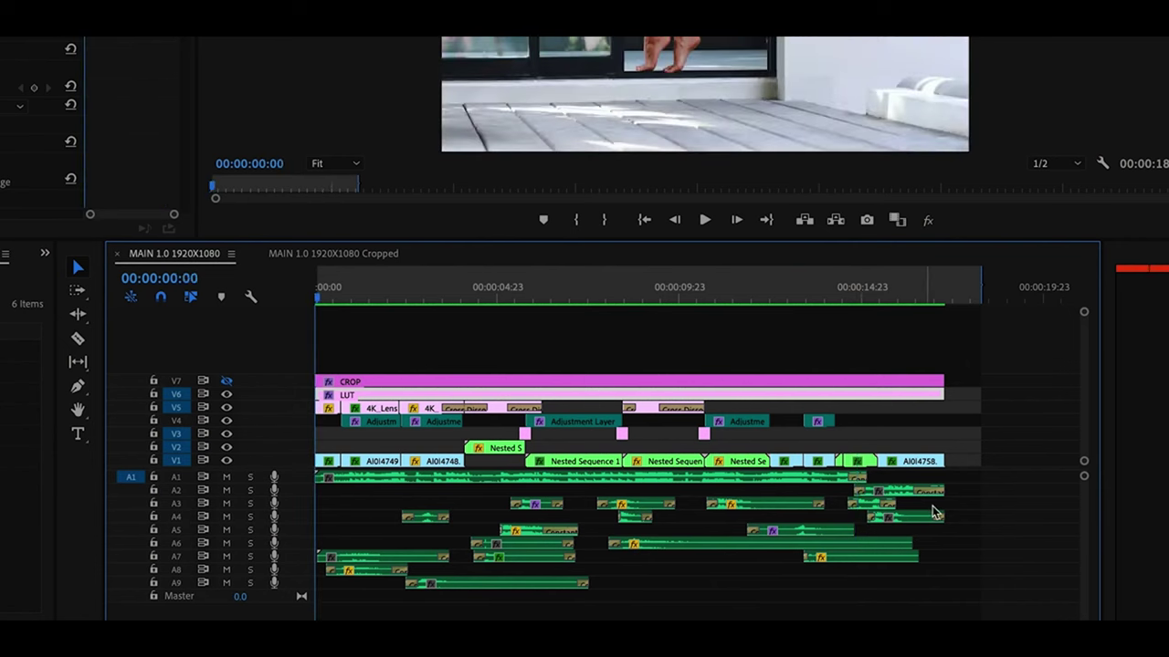
pyautogui.moveTo(967, 509); pyautogui.dragTo(262, 614)
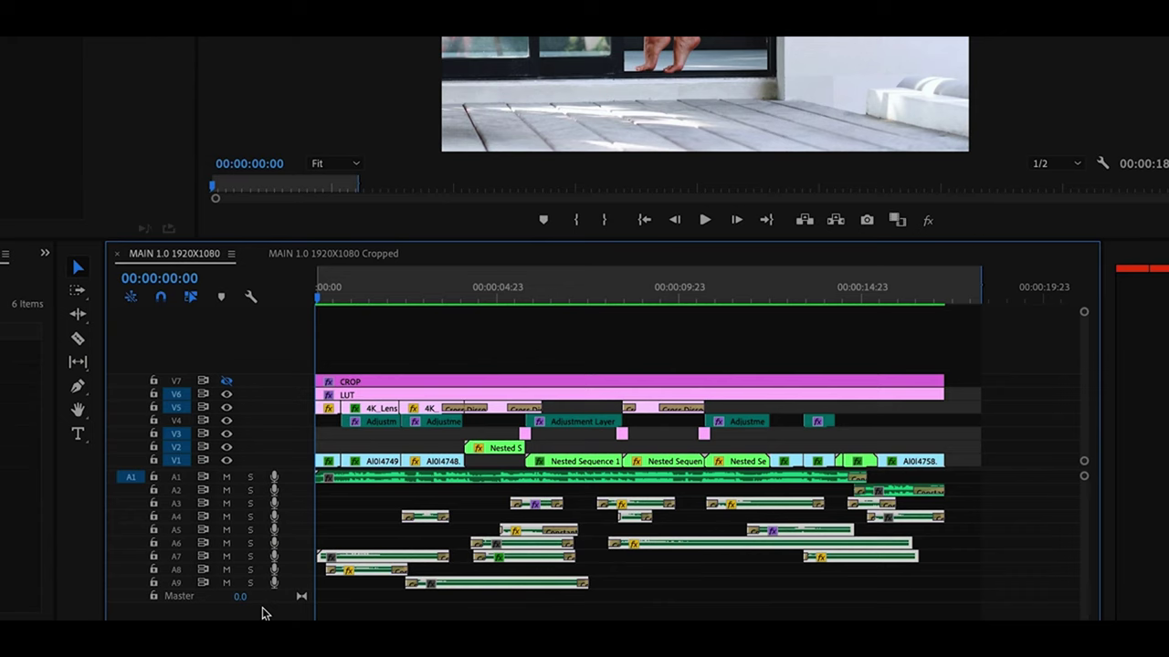
# Step: Mute music tracks A1 and A2 and play the edit with only sound effects
pyautogui.click(227, 476)
pyautogui.click(226, 491)
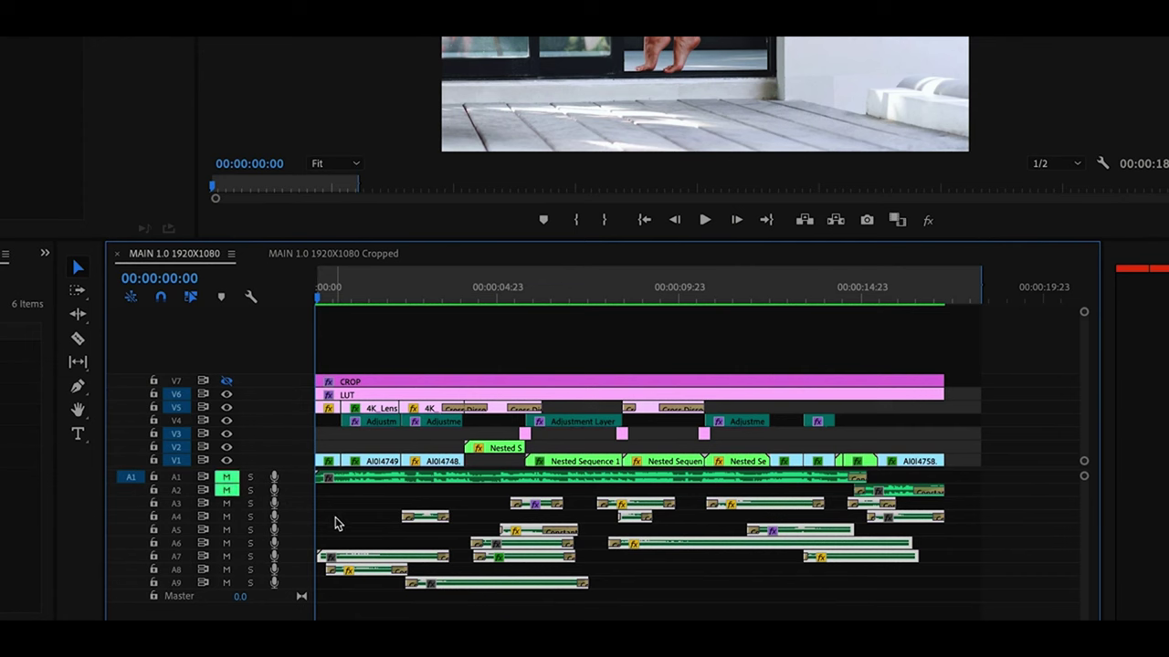
pyautogui.press('space')
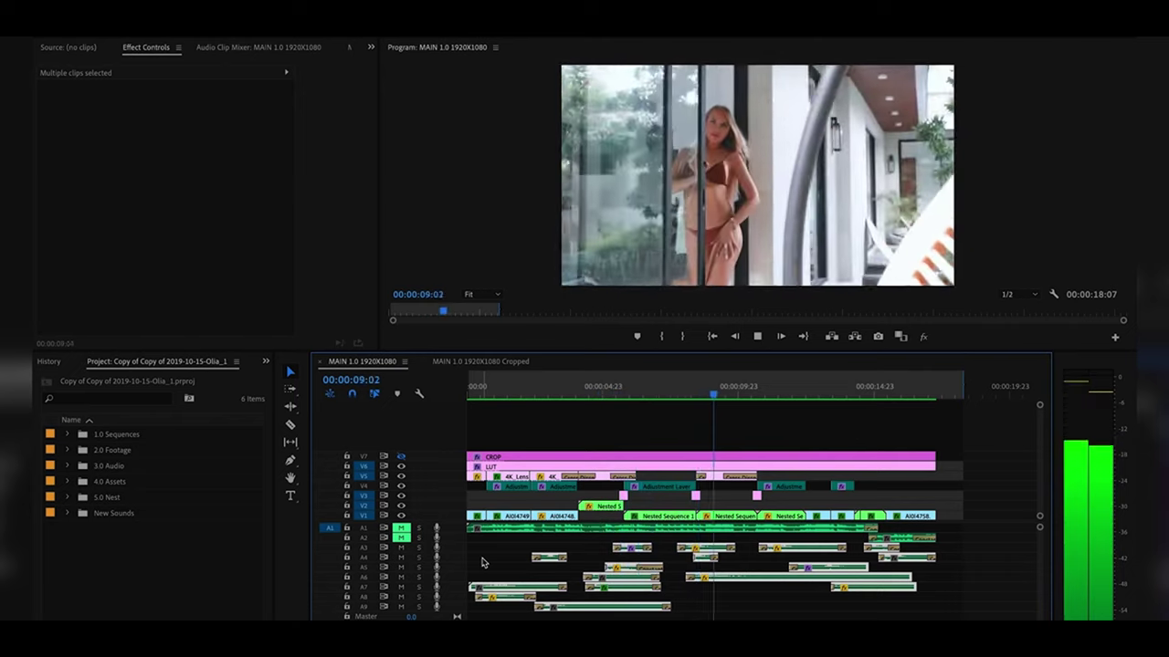
# Step: Replay sections from 00:00:03:05 and 00:00:03:21, then jump to the sequence end
pyautogui.click(555, 393)
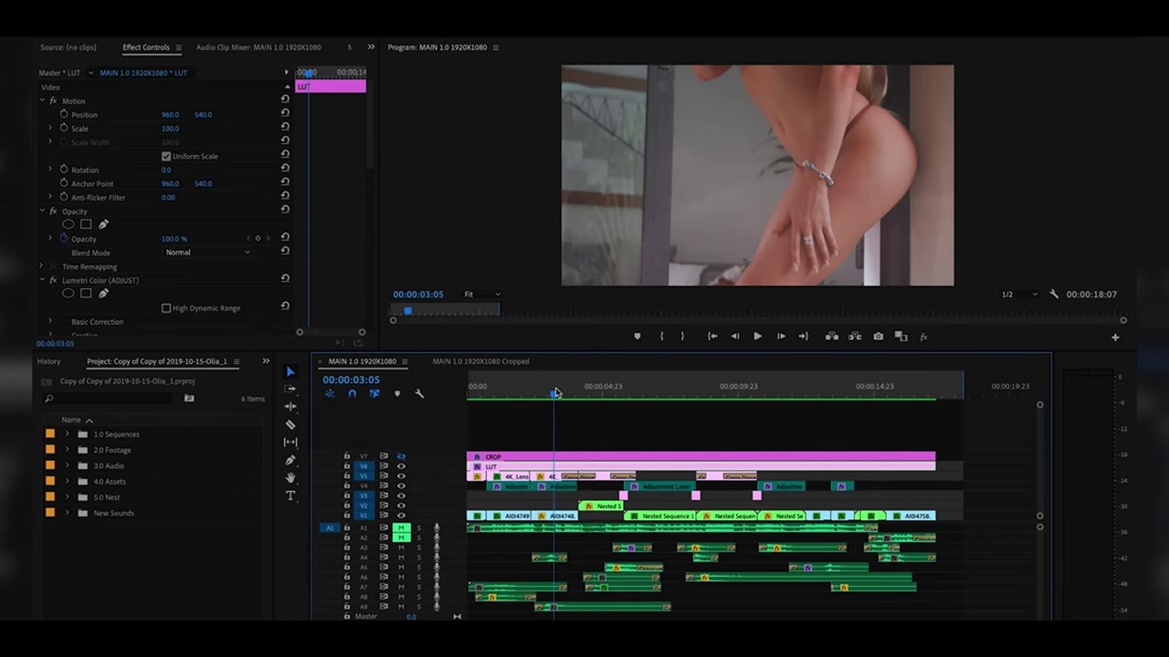
pyautogui.press('space')
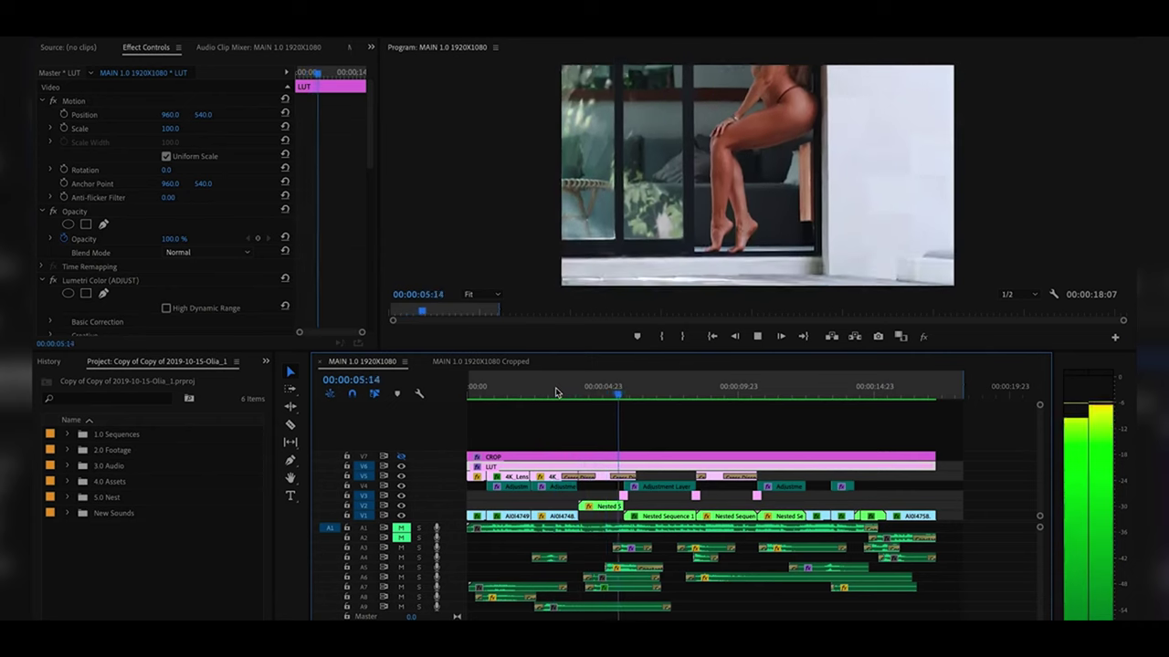
pyautogui.press('space')
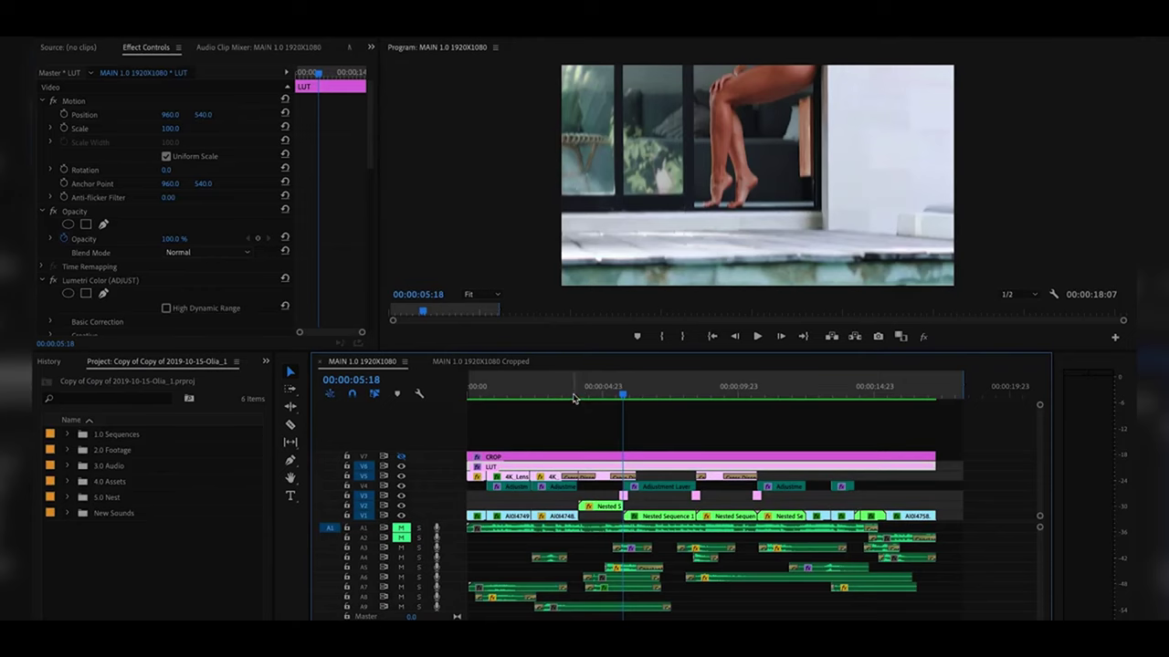
pyautogui.click(573, 396)
pyautogui.press('space')
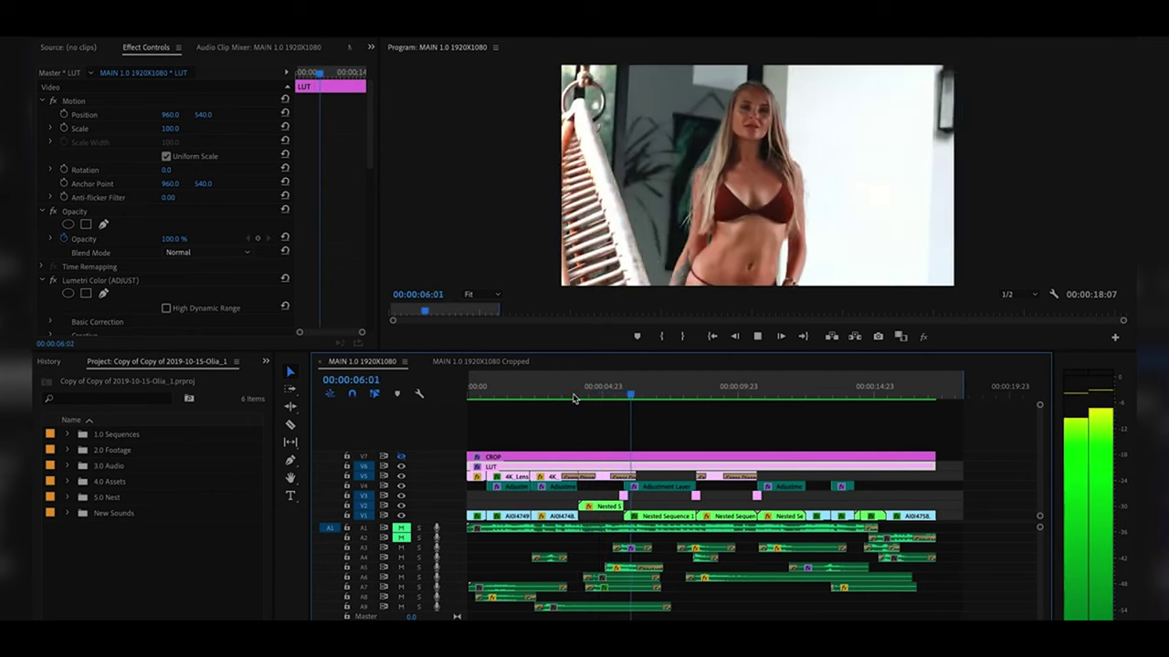
pyautogui.press('space')
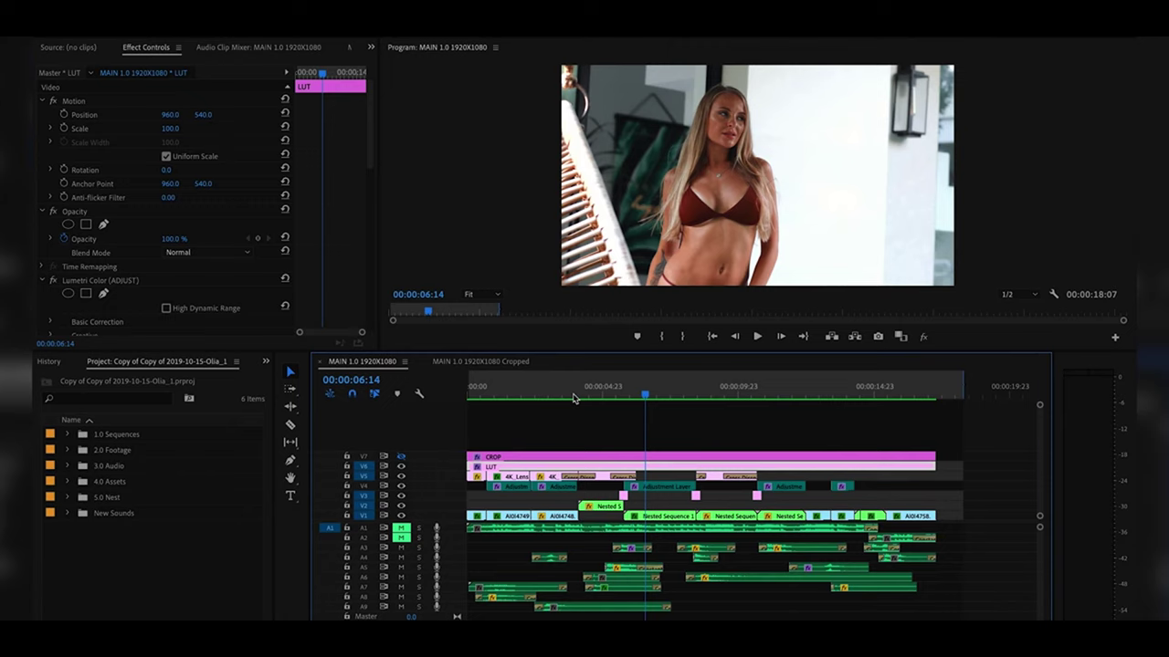
pyautogui.press('End')
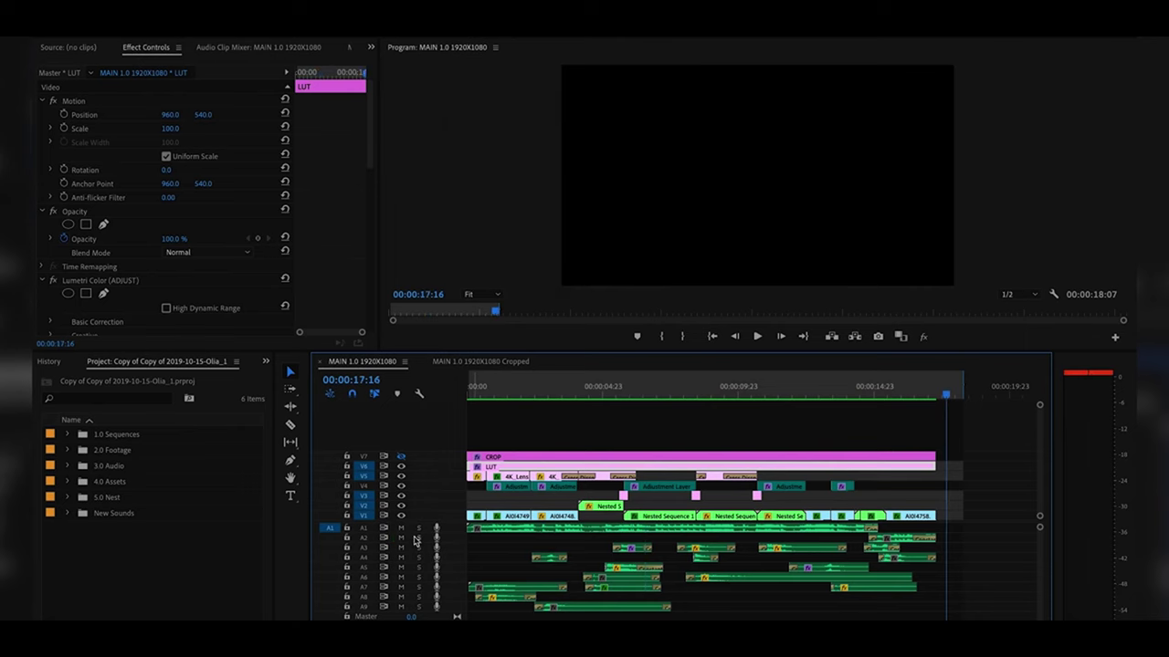
# Step: Solo A1 and A2, play the music alone, then return to the start and mute A1
pyautogui.moveTo(418, 528); pyautogui.dragTo(419, 538)
pyautogui.press('space')
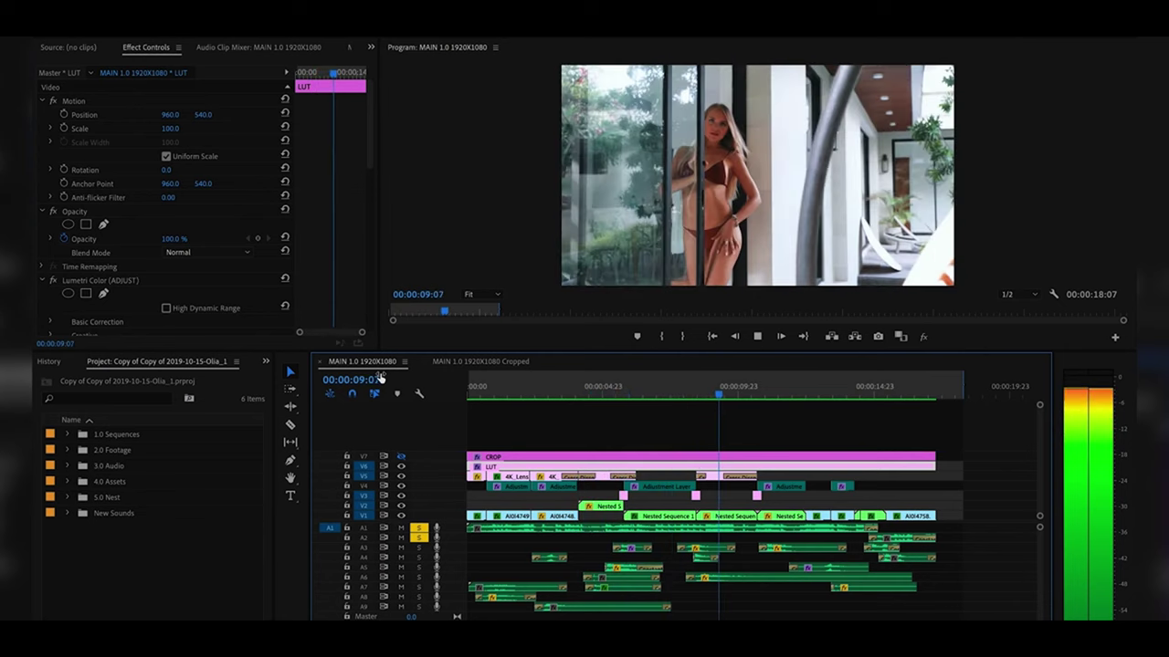
pyautogui.press('space')
pyautogui.press('Home')
pyautogui.click(401, 528)
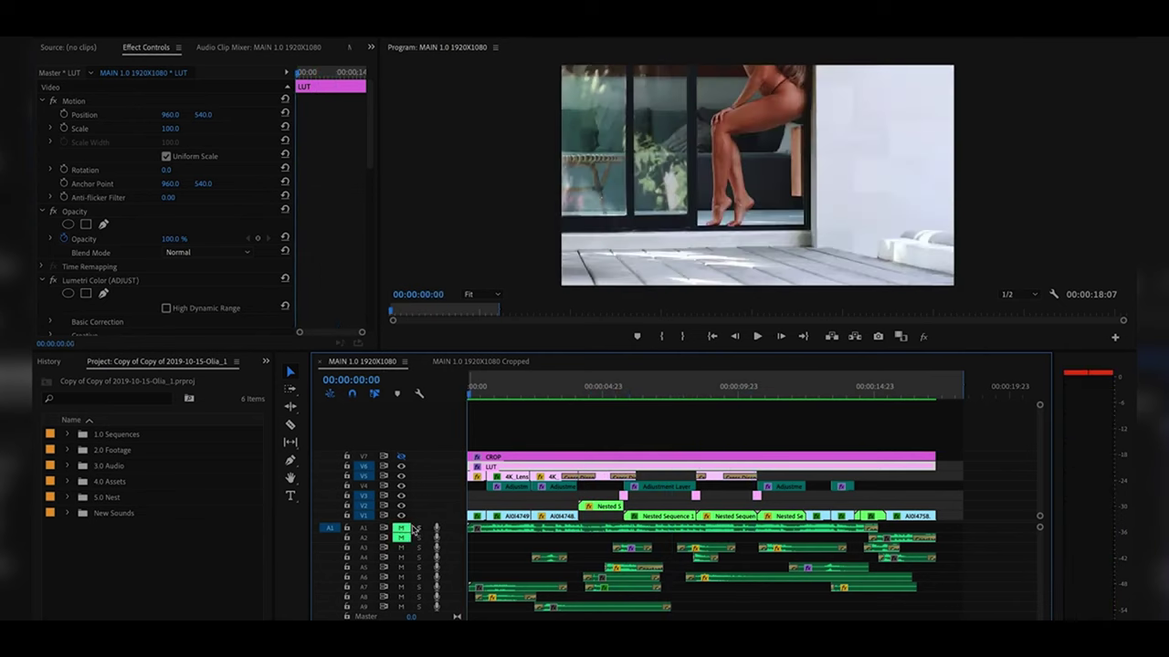
# Step: Unmute A1 and A2, play the full edit, save the project, and jump to the end
pyautogui.click(405, 530)
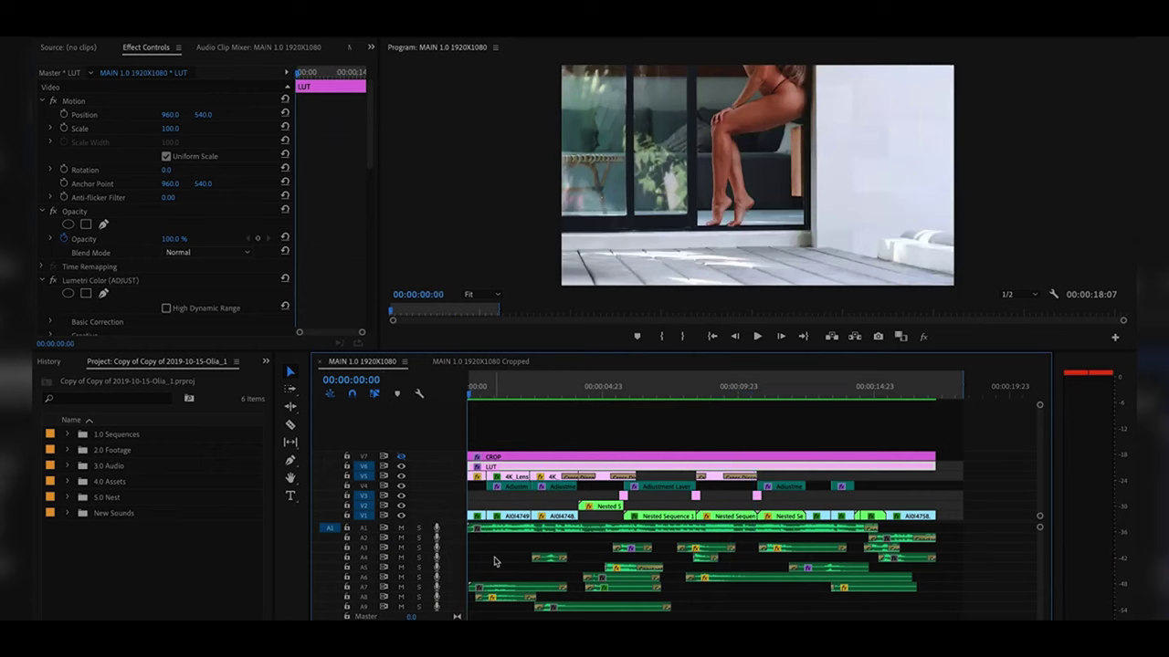
pyautogui.press('space')
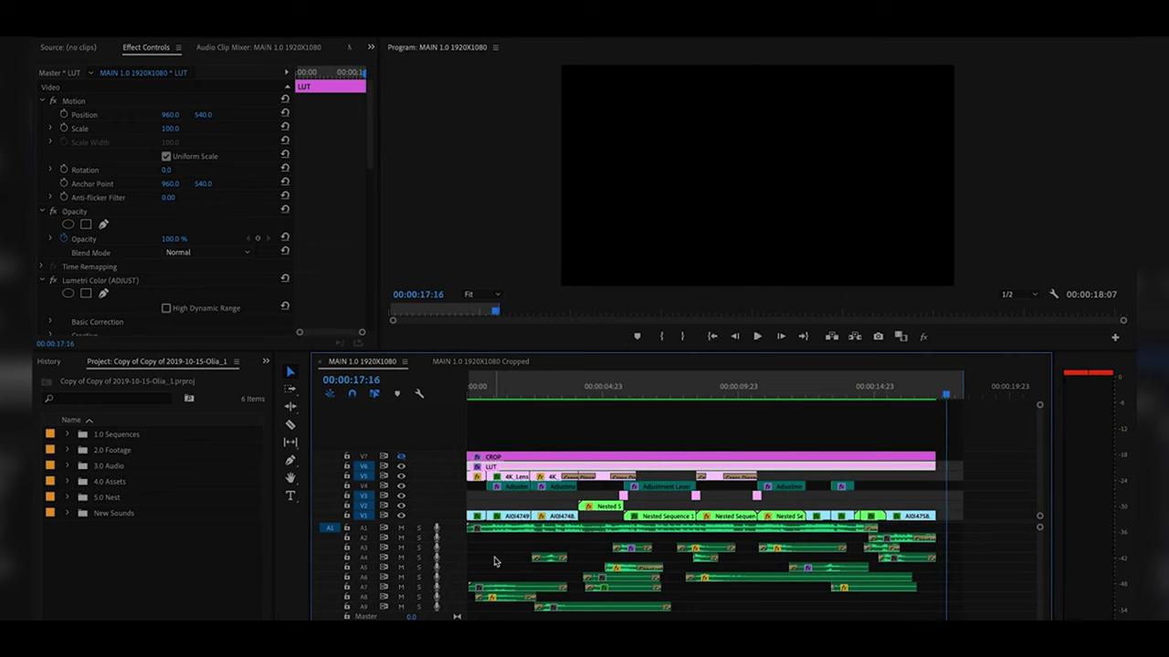
pyautogui.press('Home')
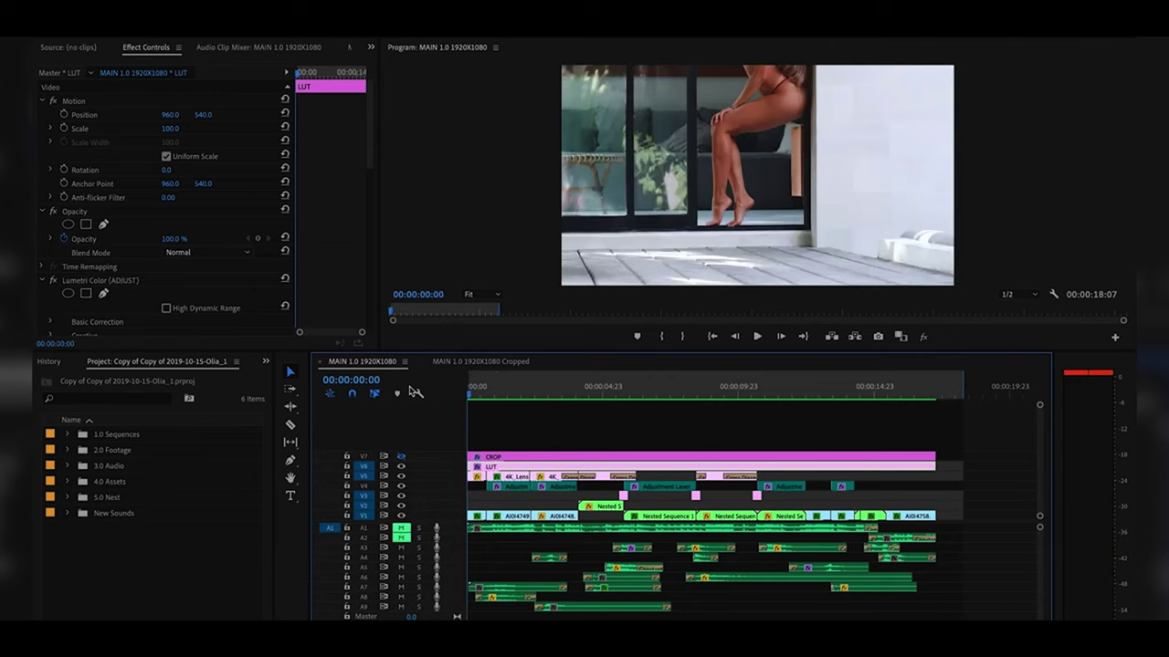
pyautogui.hotkey('ctrl', 's')
pyautogui.press('End')
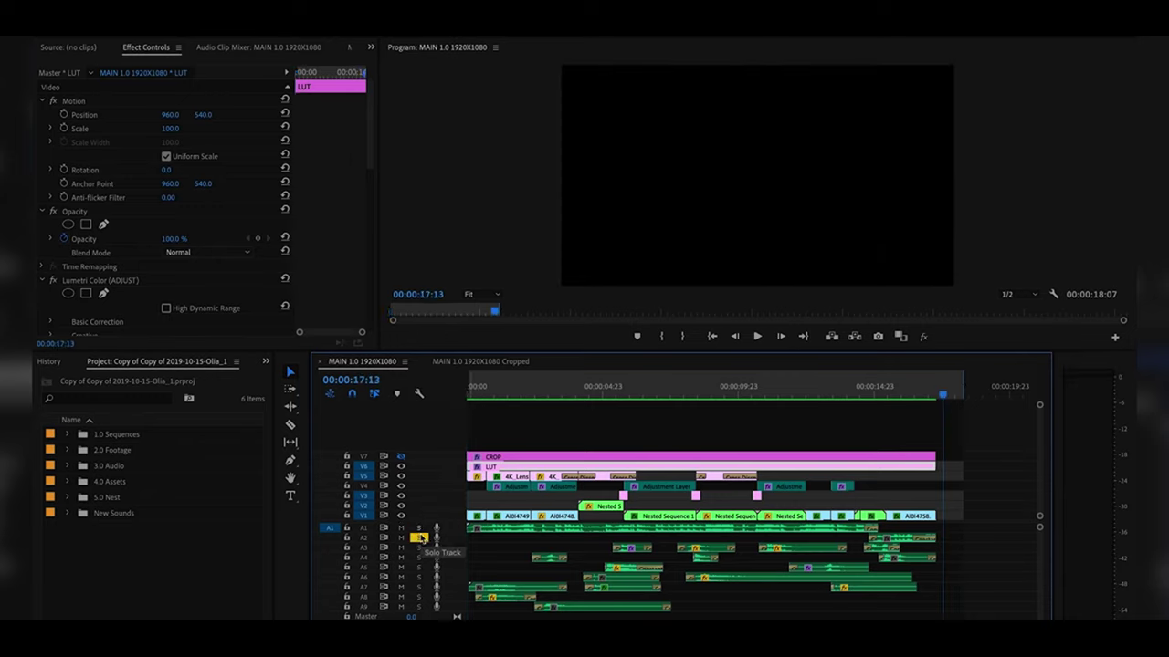
pyautogui.press('Home')
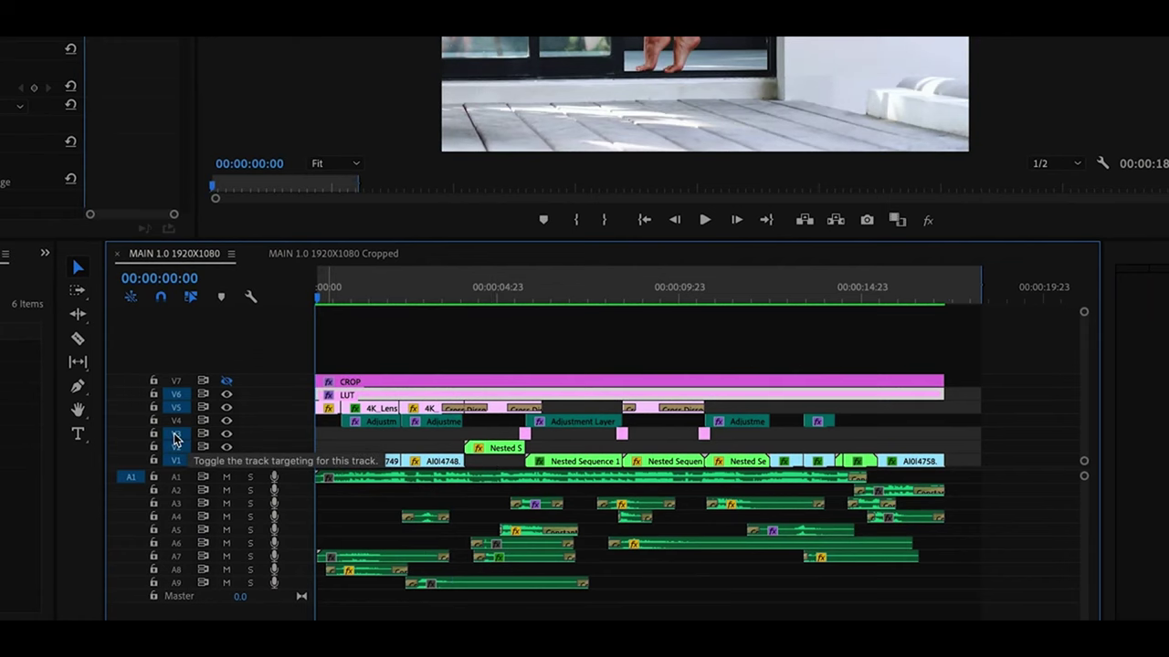
pyautogui.moveTo(501, 292); pyautogui.dragTo(529, 293)
pyautogui.press('=')
pyautogui.press('=')
pyautogui.press('=')
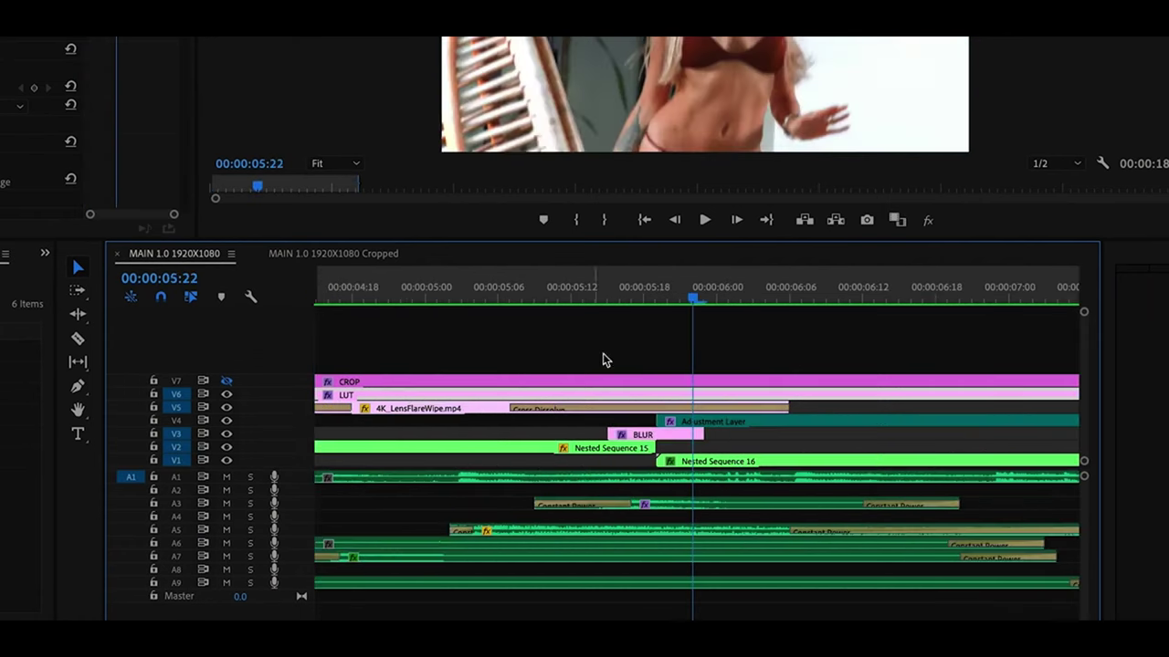
pyautogui.click(607, 291)
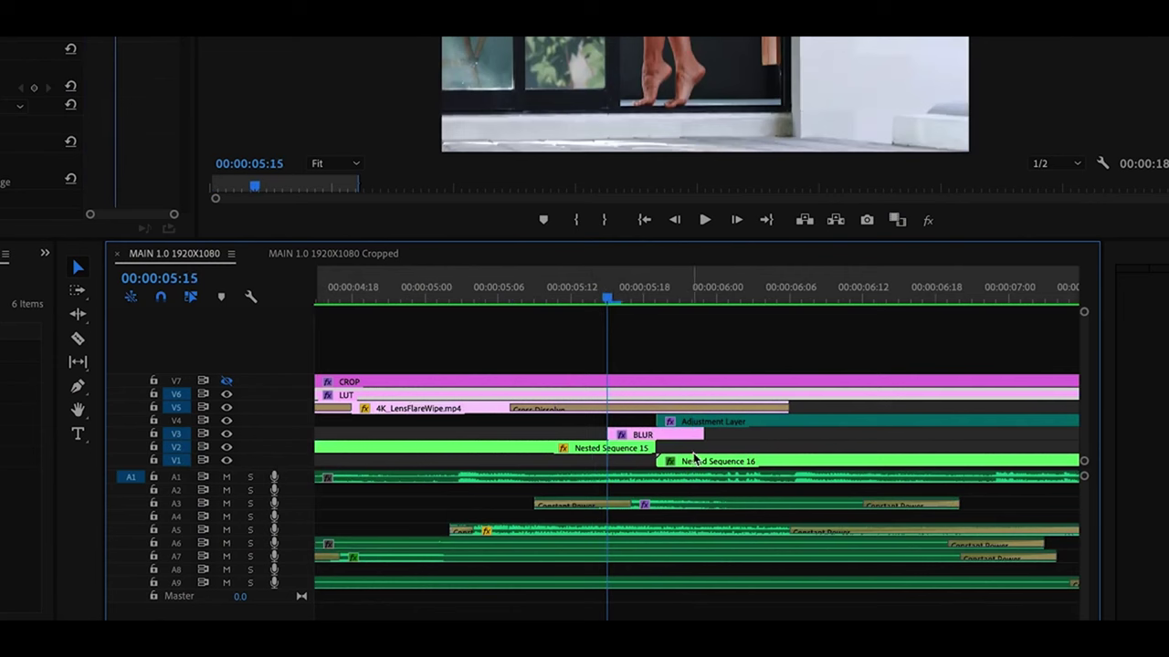
pyautogui.moveTo(608, 297); pyautogui.dragTo(535, 296)
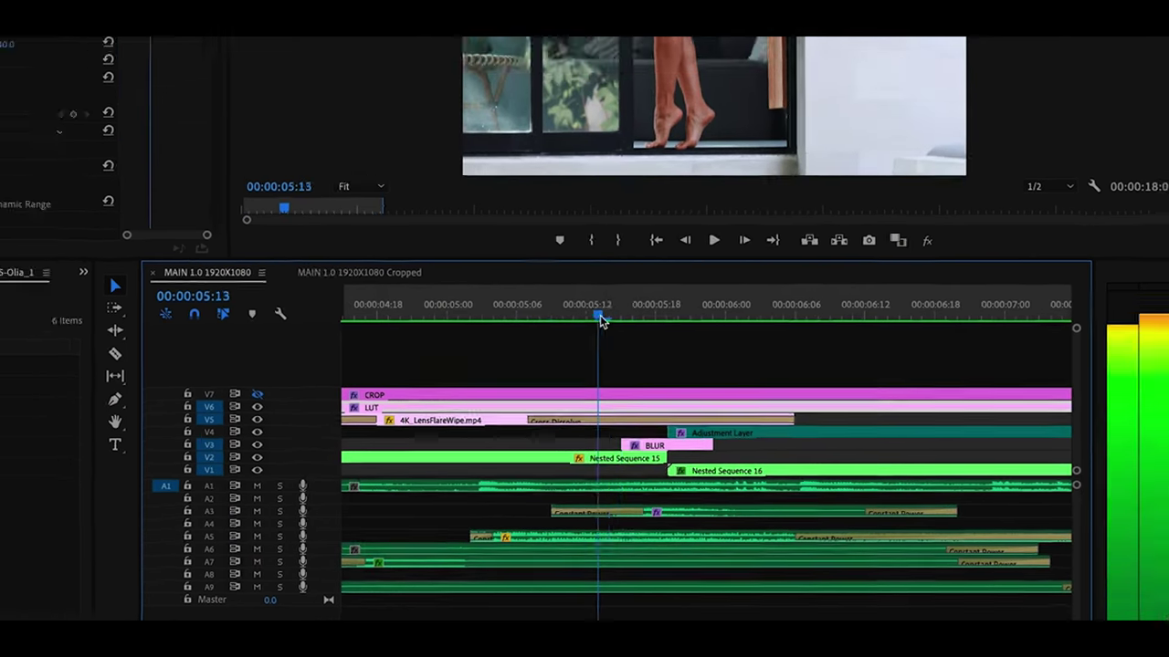
pyautogui.moveTo(630, 397); pyautogui.dragTo(745, 412)
pyautogui.press('-')
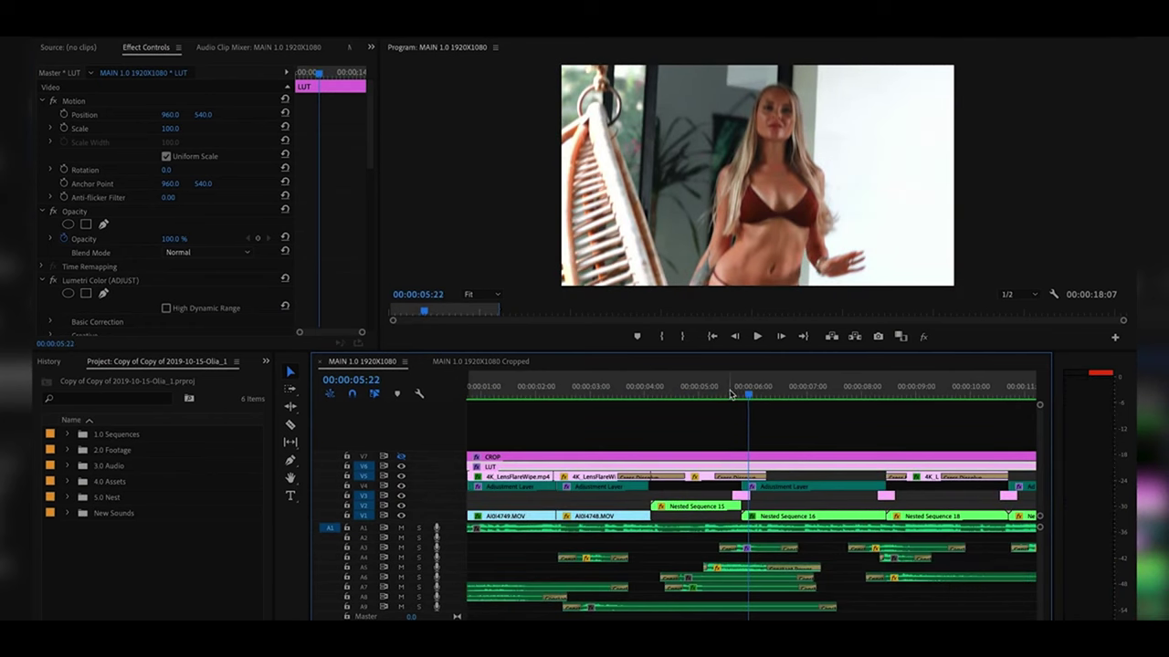
pyautogui.click(739, 396)
# Step: Scrub the cut through 00:00:06:01 and 00:00:08:04 to the glass-door shot
pyautogui.moveTo(741, 397); pyautogui.dragTo(756, 399)
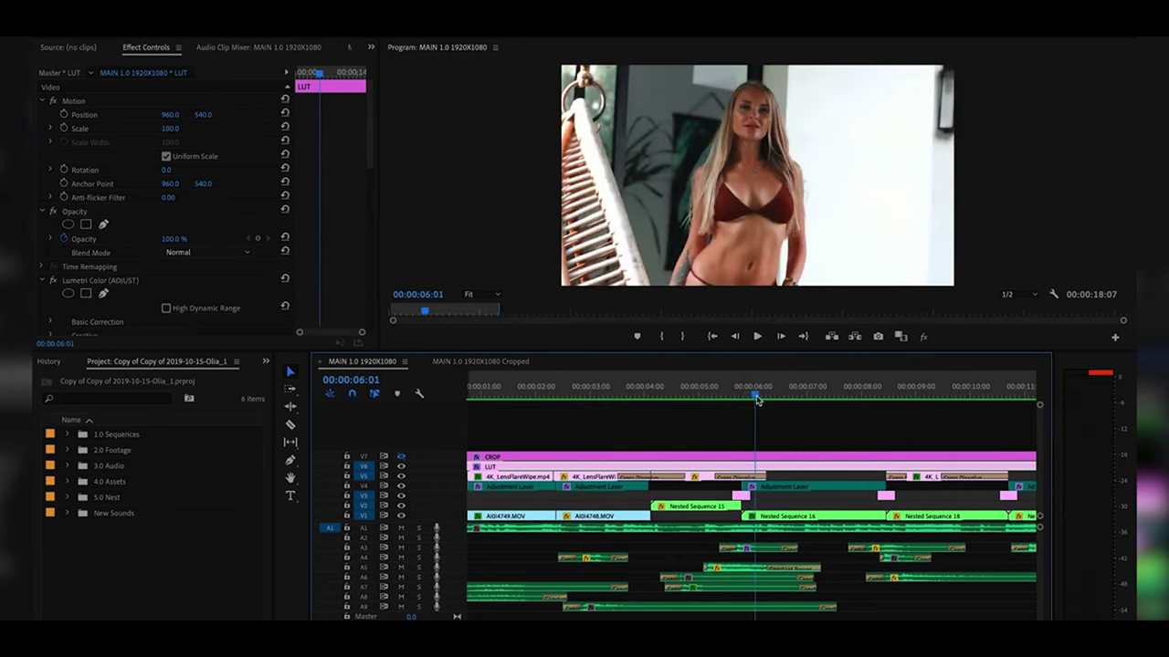
pyautogui.click(873, 397)
pyautogui.moveTo(874, 397)
pyautogui.mouseDown()
pyautogui.moveTo(912, 404)
pyautogui.moveTo(859, 404)
pyautogui.moveTo(883, 408)
pyautogui.mouseUp()
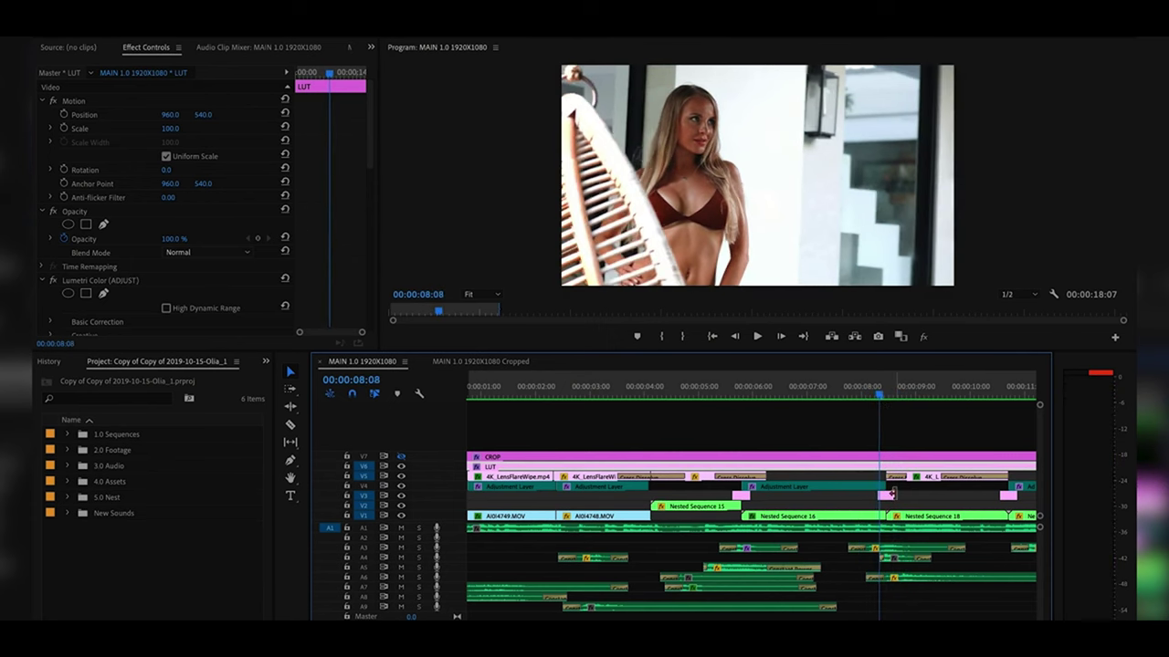
# Step: Zoom in, preview the BLUR clip's rising Blurriness, then open Nested Sequence 18's timeline
pyautogui.press('=')
pyautogui.press('=')
pyautogui.click(769, 498)
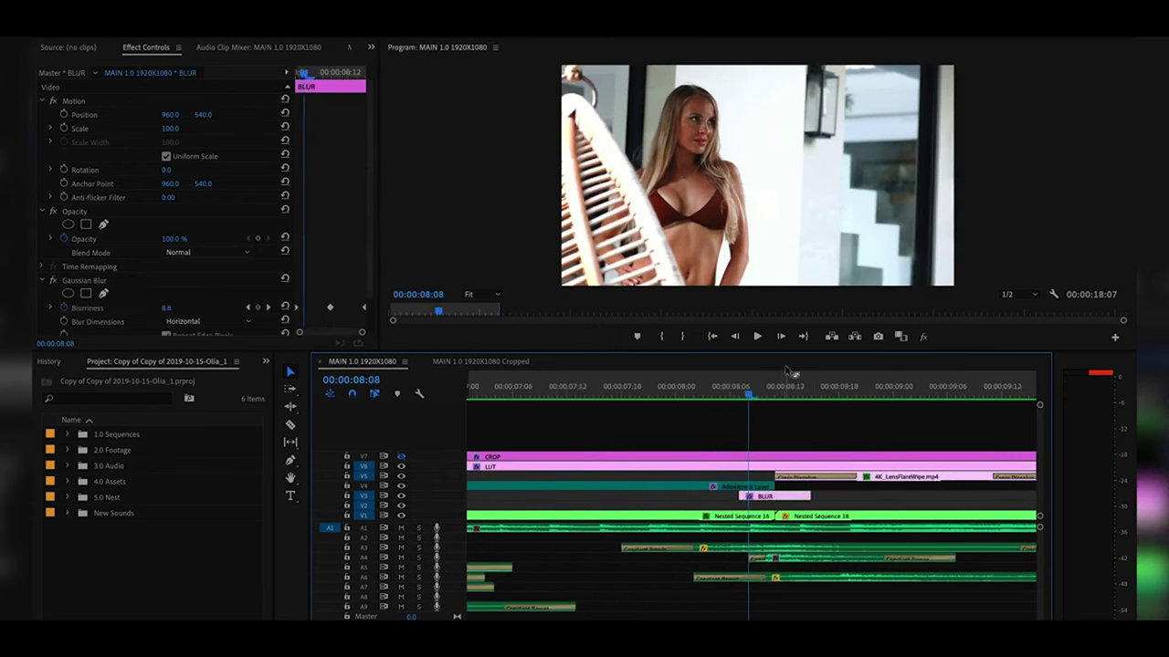
pyautogui.click(742, 389)
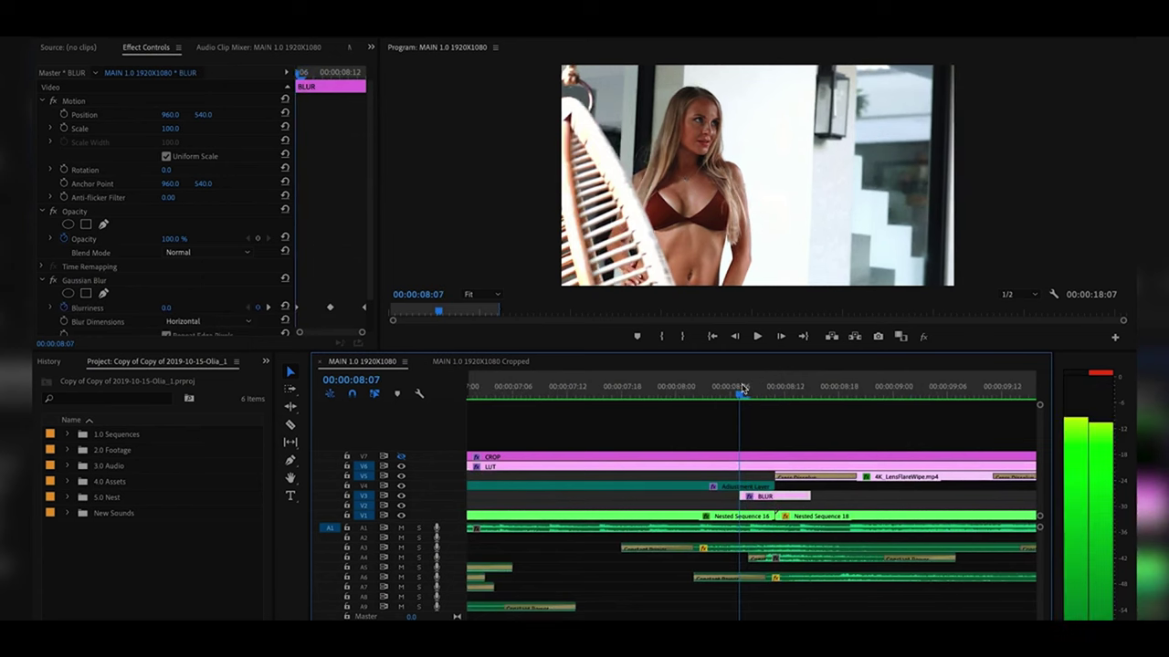
pyautogui.moveTo(743, 389); pyautogui.dragTo(794, 412)
pyautogui.click(805, 517)
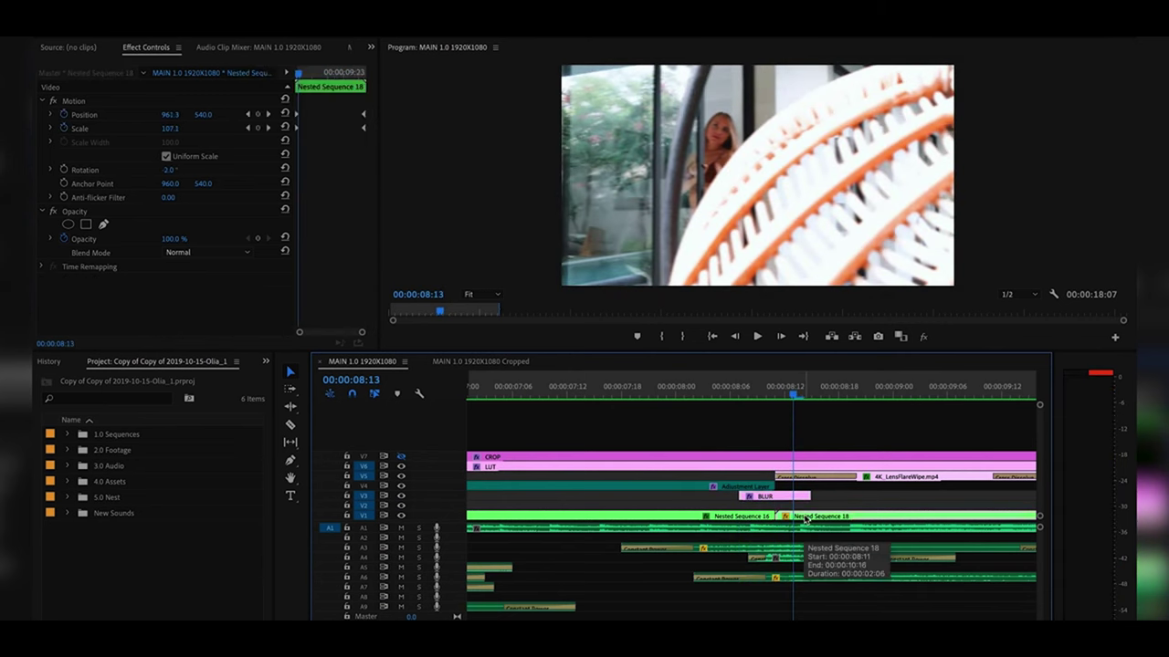
pyautogui.doubleClick(805, 517)
# Step: Check AI0I4747.MOV's Reverse Speed at -100%, then return to MAIN 1.0 1920X1080 zoomed out
pyautogui.click(519, 509)
pyautogui.hotkey('ctrl', 'r')
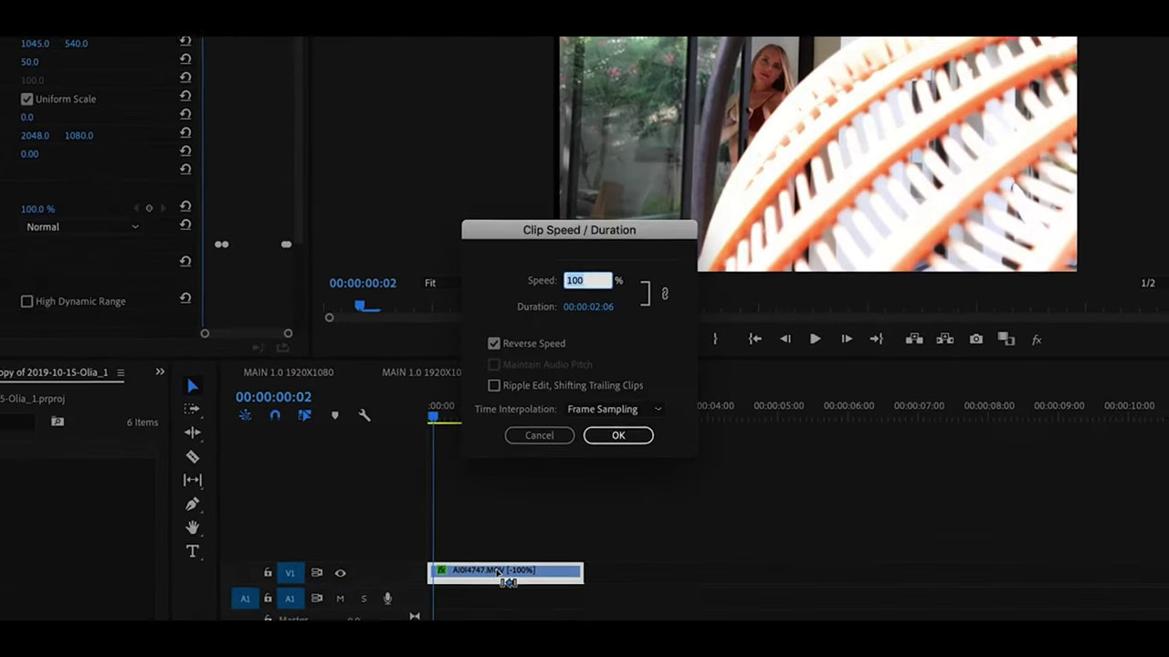
pyautogui.click(494, 344)
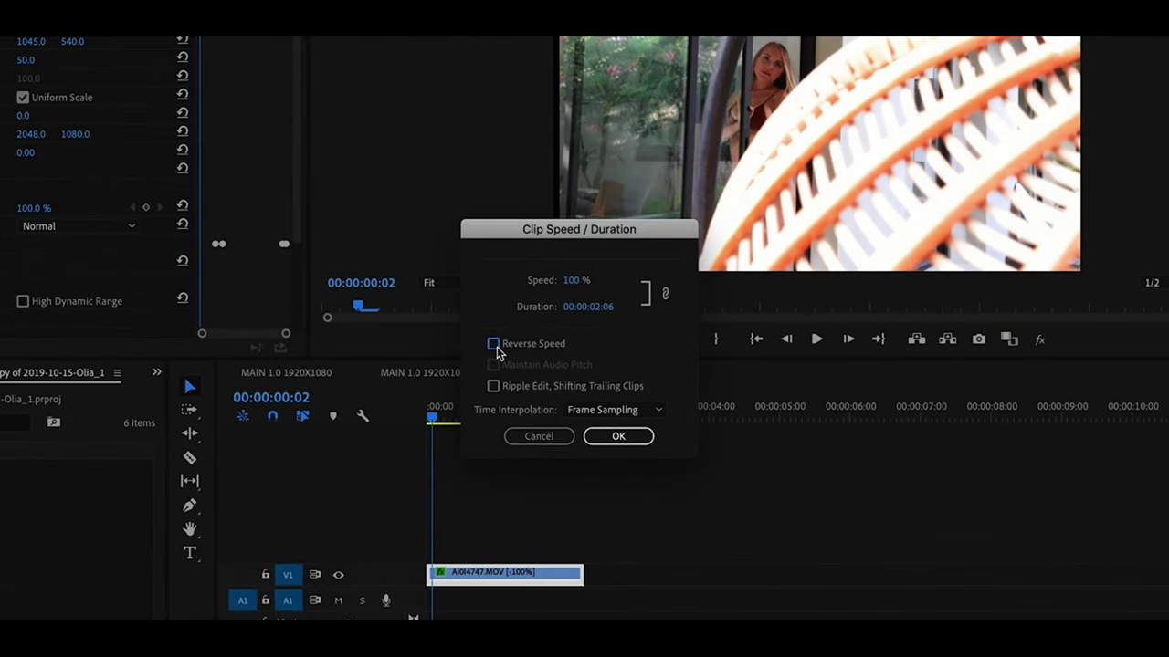
pyautogui.click(616, 436)
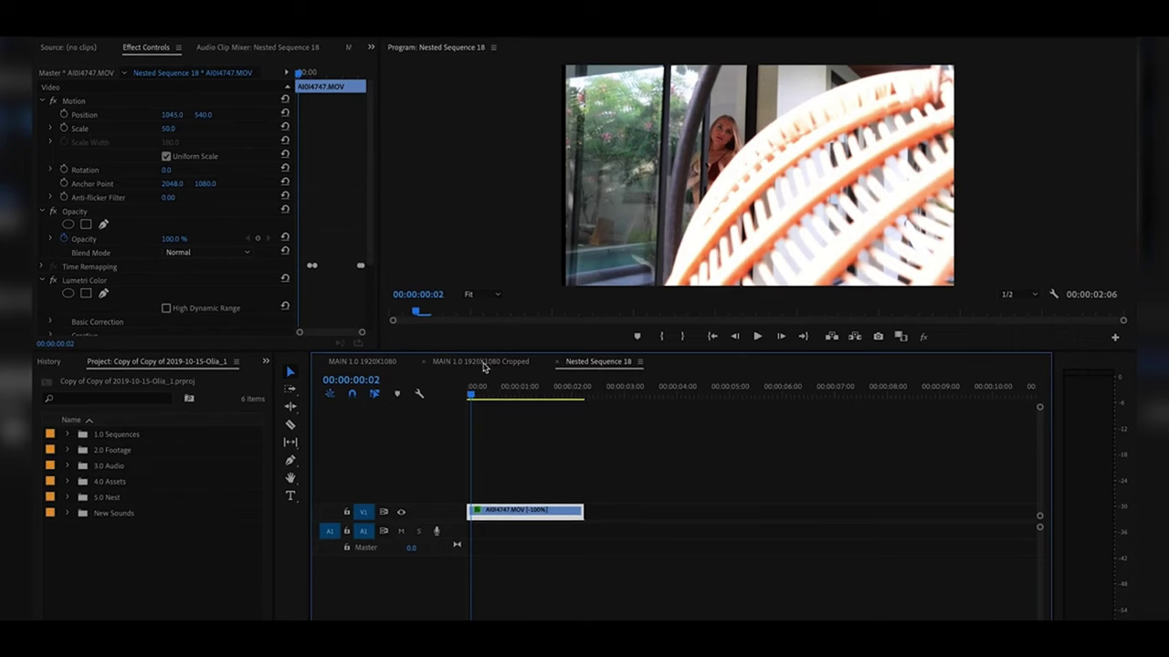
pyautogui.click(377, 363)
pyautogui.press('-')
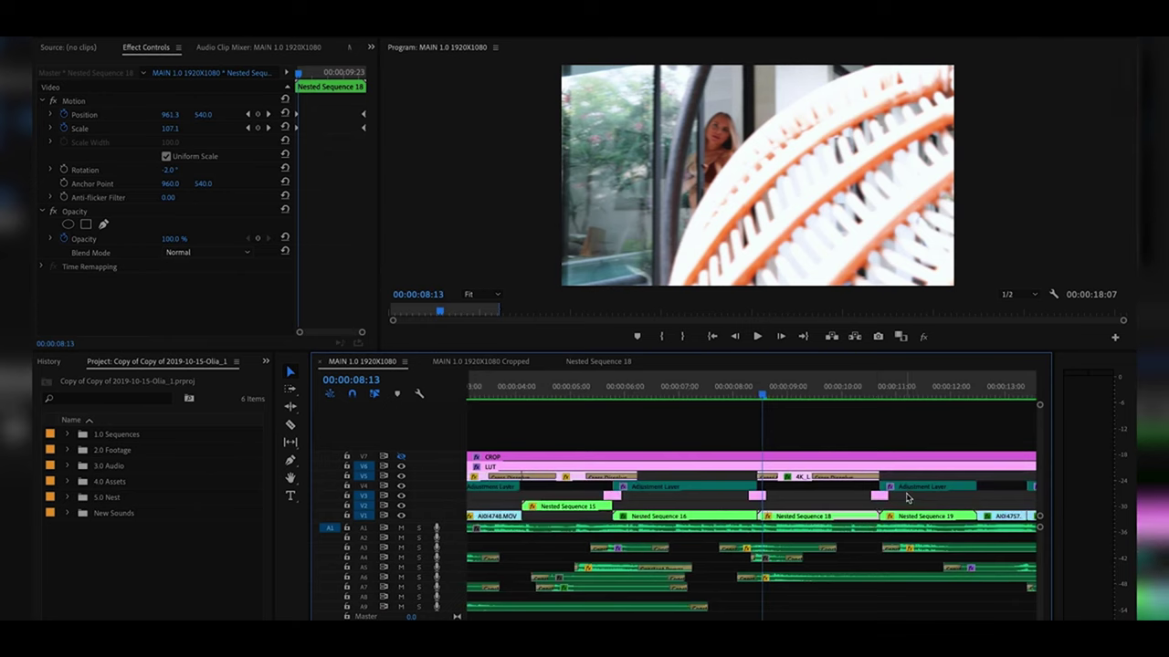
# Step: Play the edit from 00:00:10:10
pyautogui.click(865, 396)
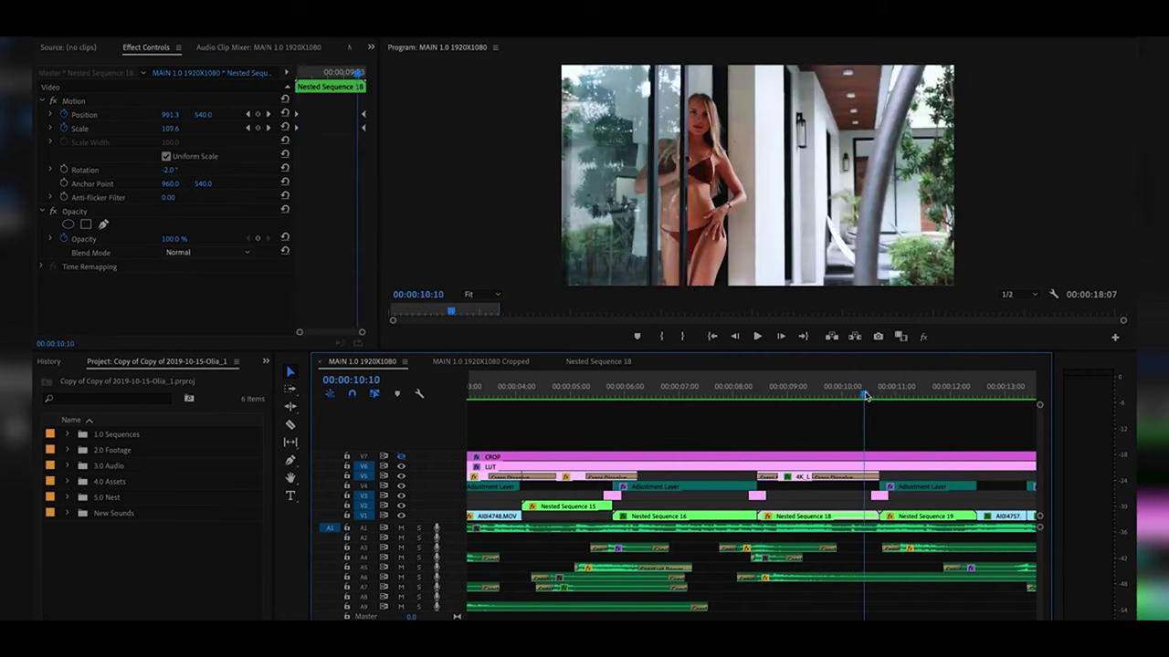
pyautogui.press('space')
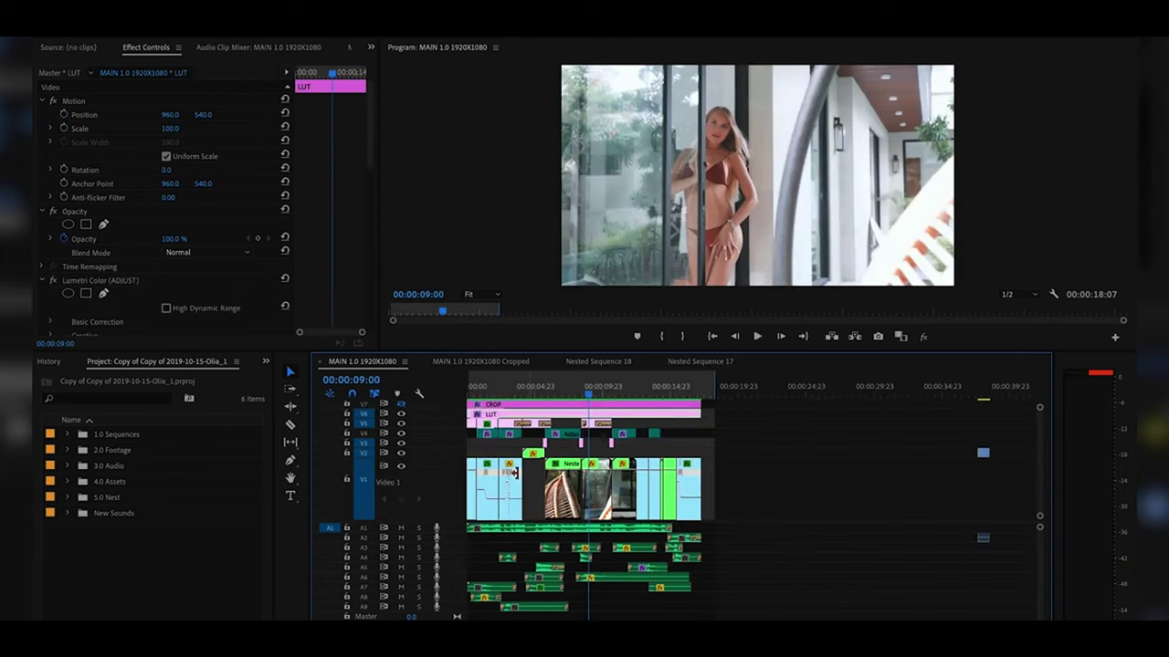
pyautogui.scroll(-3, 448, 492)
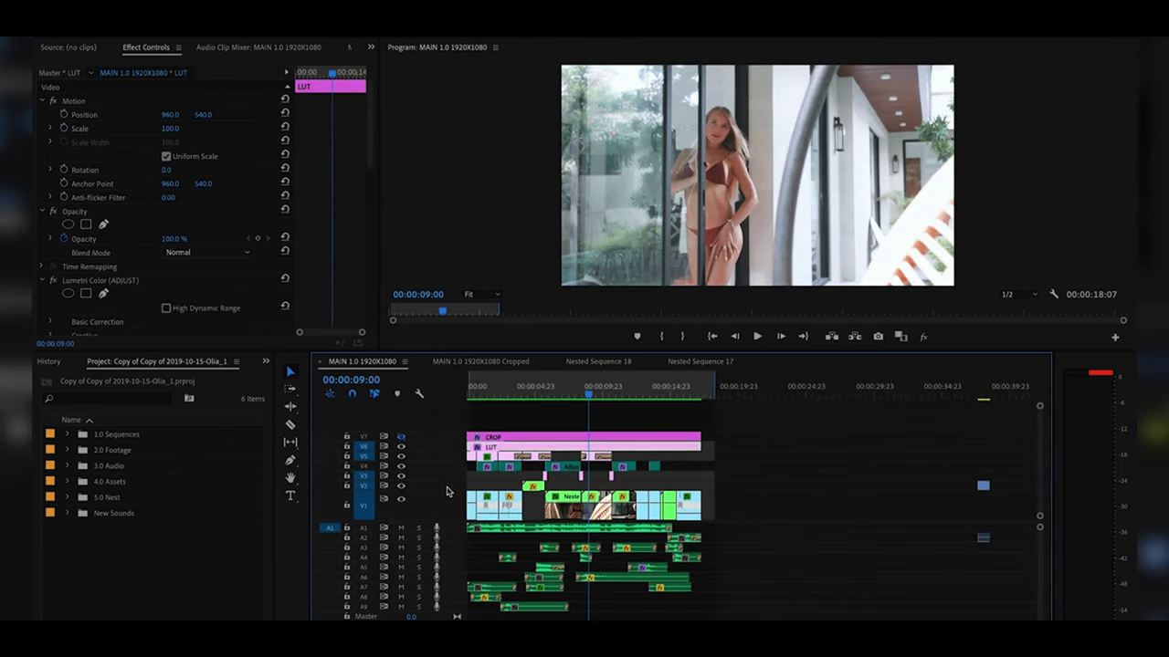
pyautogui.press('=')
pyautogui.press('=')
pyautogui.press('=')
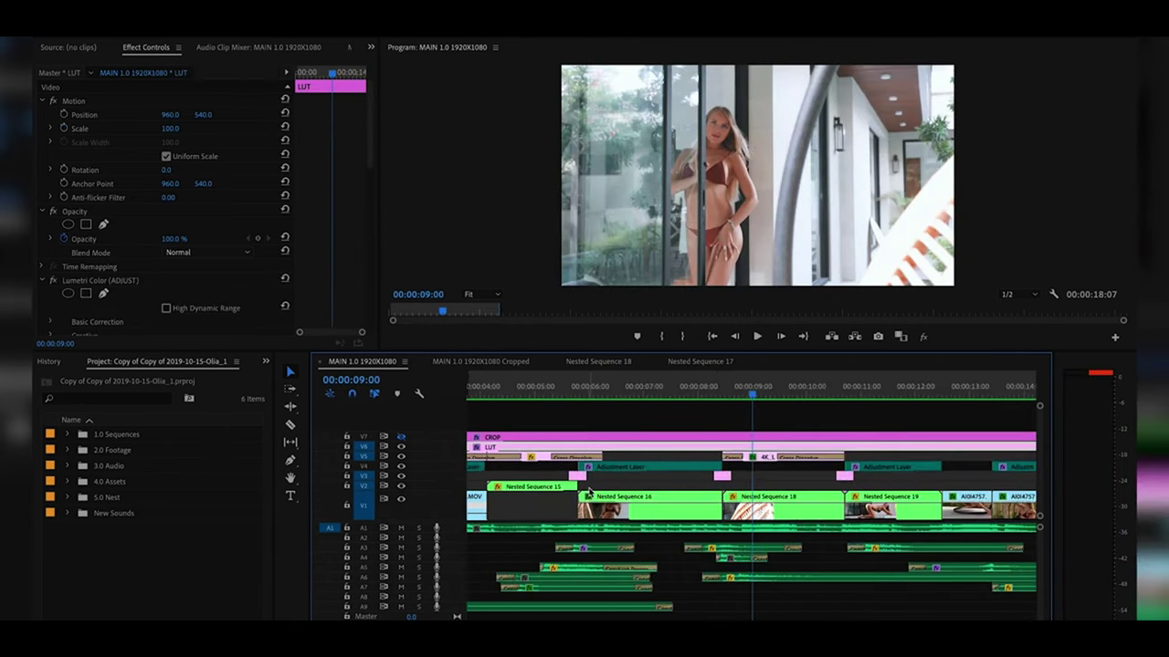
# Step: Zoom out to fit the whole edit, play it from the start, and expand V1
pyautogui.press('-')
pyautogui.press('-')
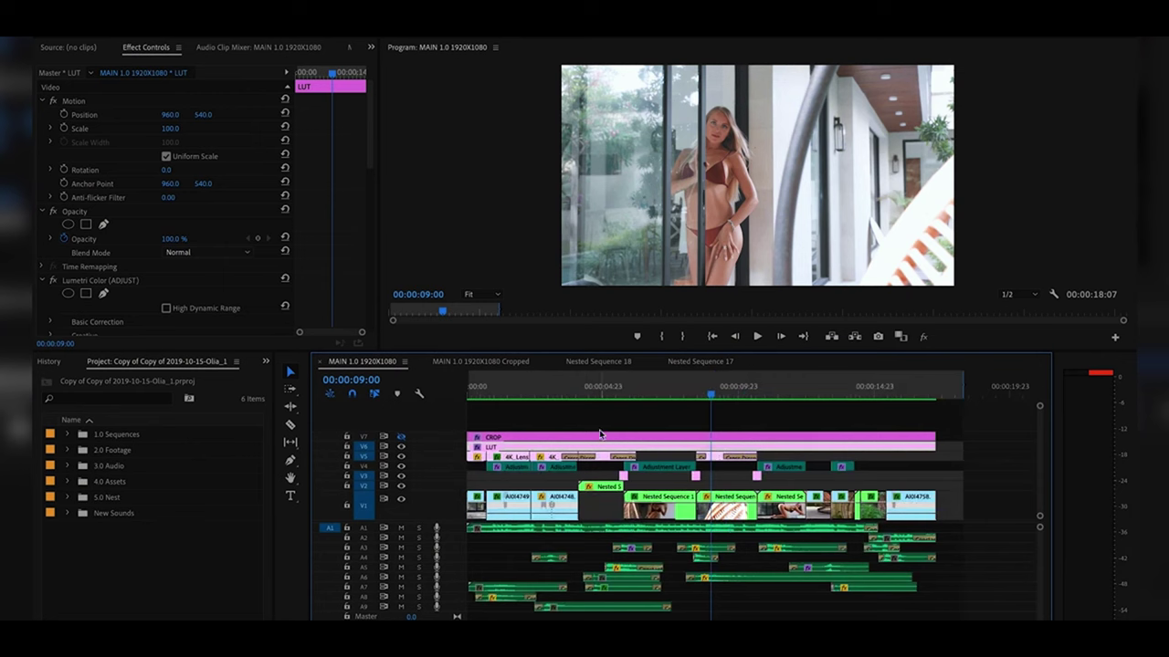
pyautogui.press('Home')
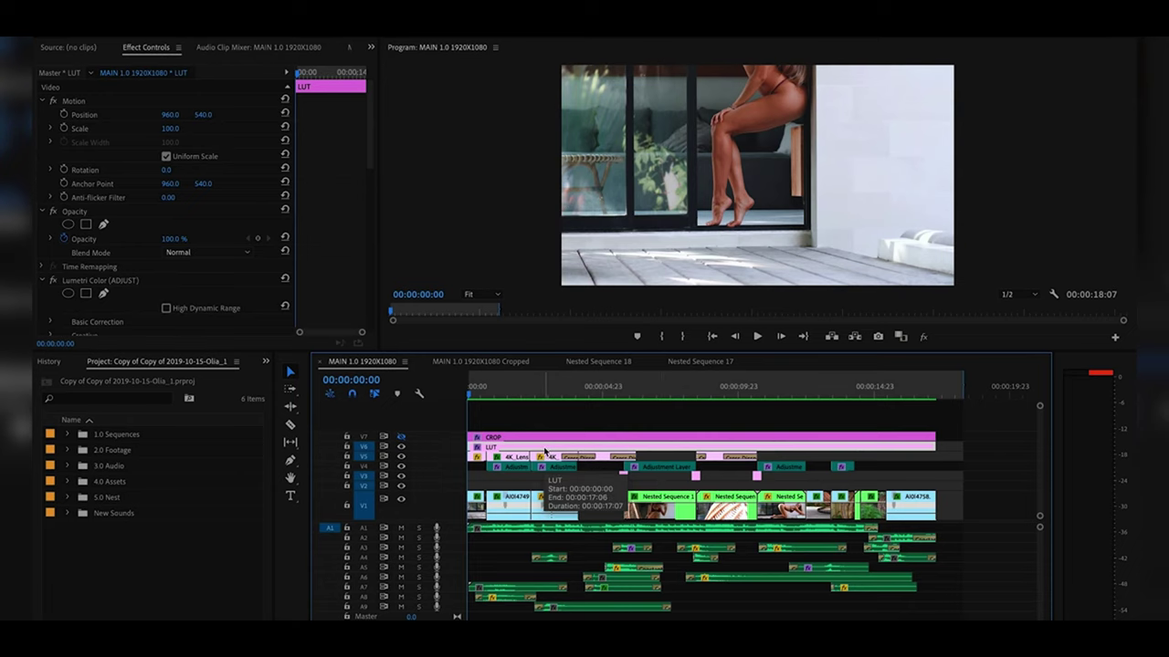
pyautogui.press('space')
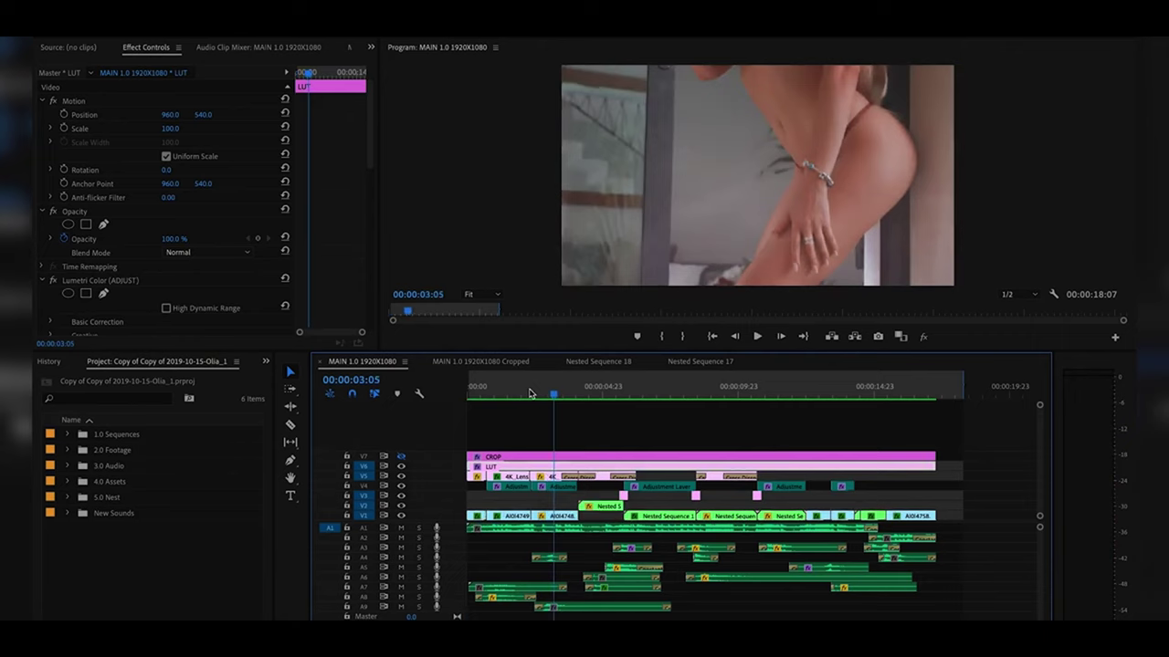
pyautogui.doubleClick(445, 518)
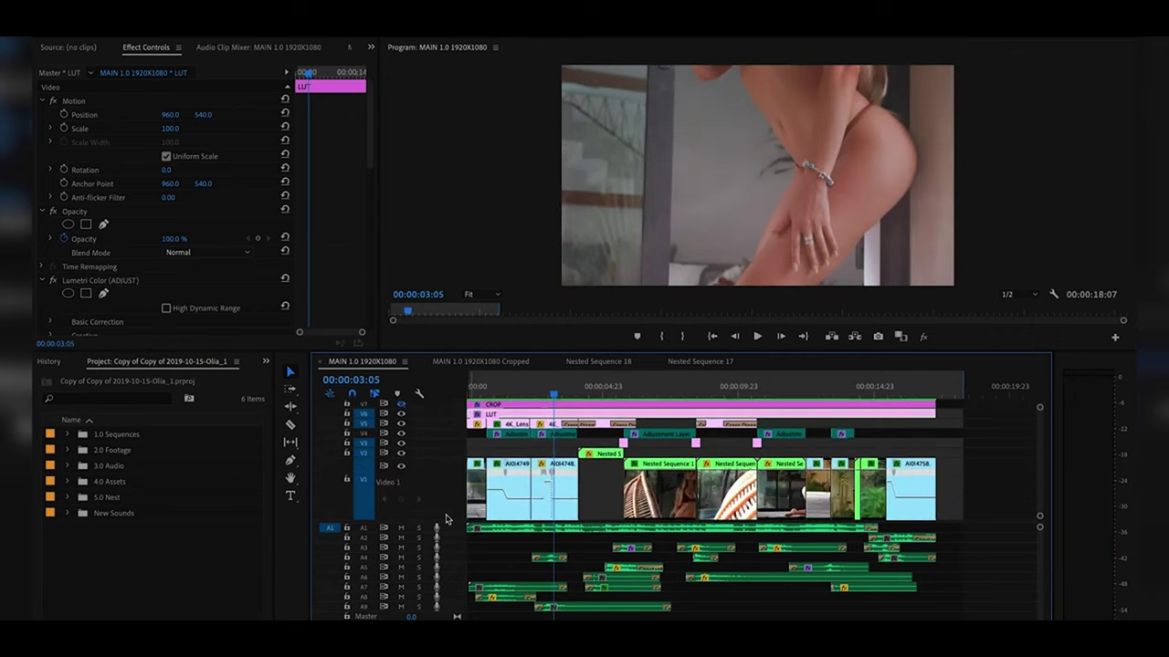
# Step: Zoom in on the opening clips and play from the start to 00:00:02:08
pyautogui.rightClick(447, 516)
pyautogui.click(534, 390)
pyautogui.press('=')
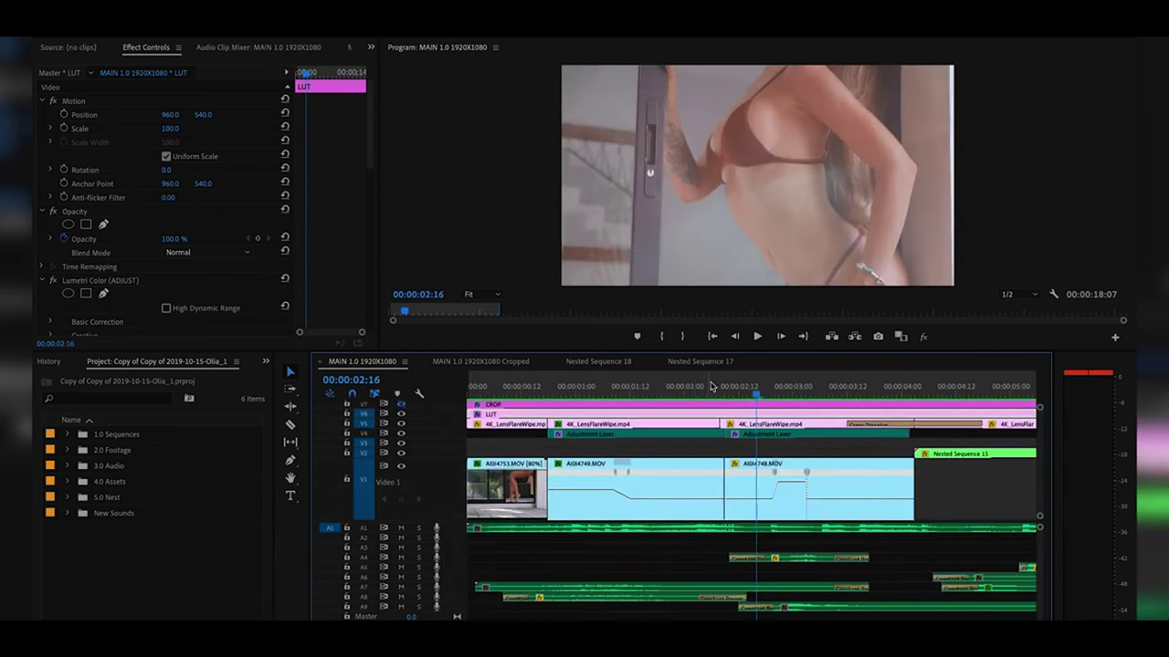
pyautogui.moveTo(717, 391); pyautogui.dragTo(728, 391)
pyautogui.press('space')
pyautogui.press('Home')
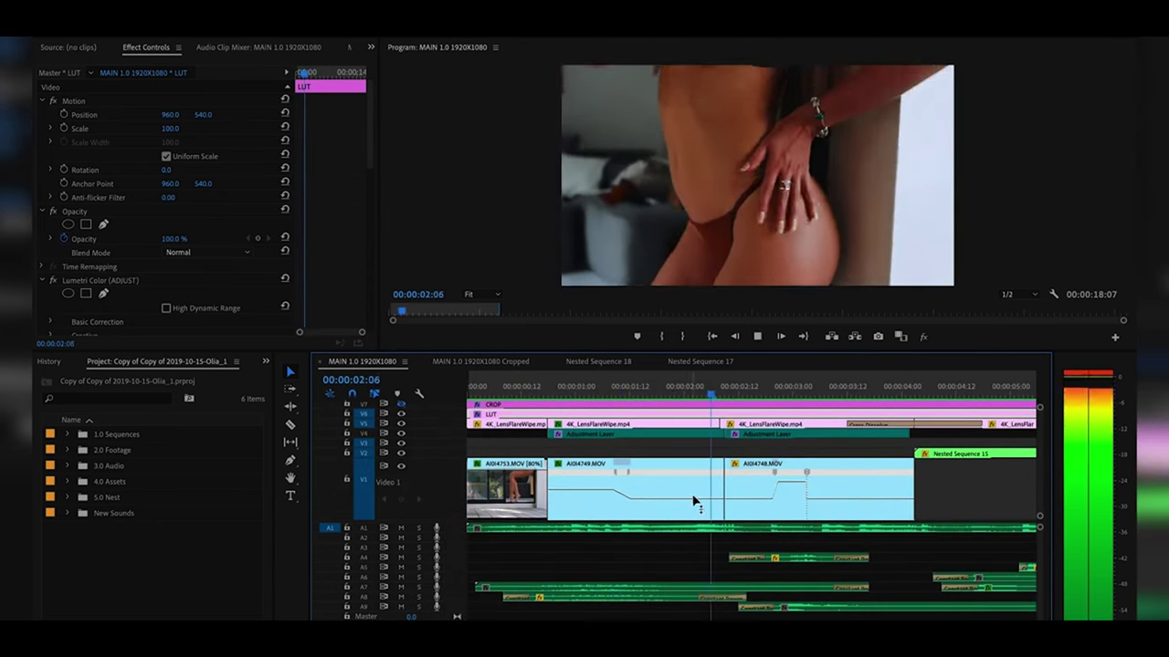
pyautogui.press('space')
# Step: Scrub the speed ramp to 00:00:02:15, then replay it from 00:00:01:19
pyautogui.moveTo(722, 394); pyautogui.dragTo(766, 400)
pyautogui.press('-')
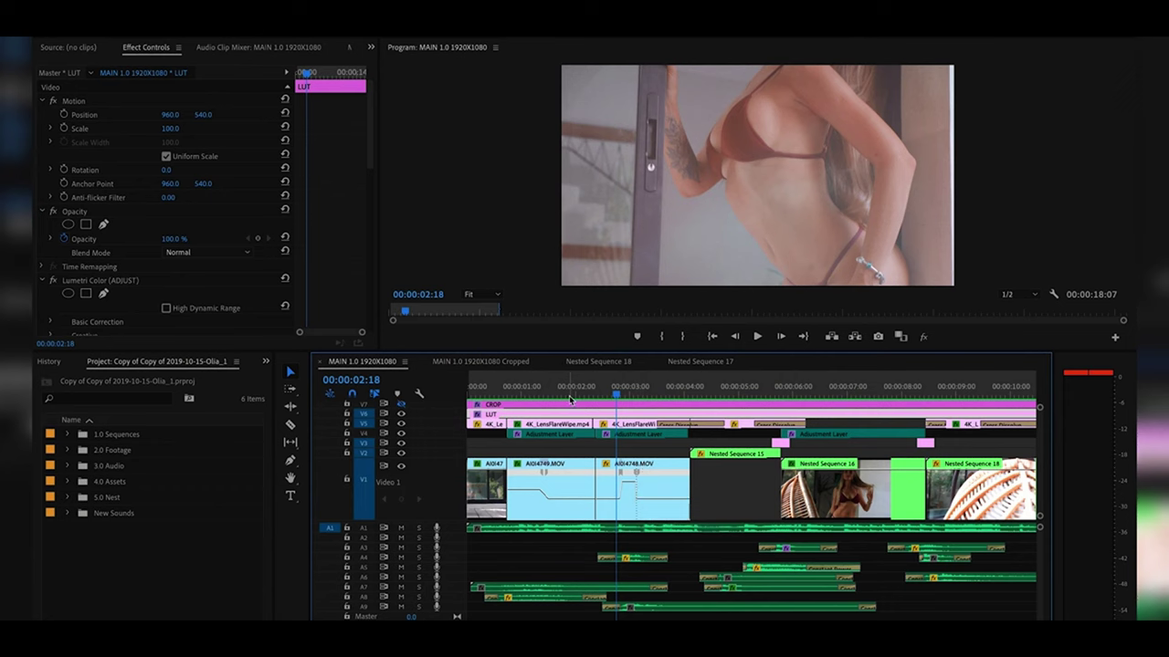
pyautogui.press('=')
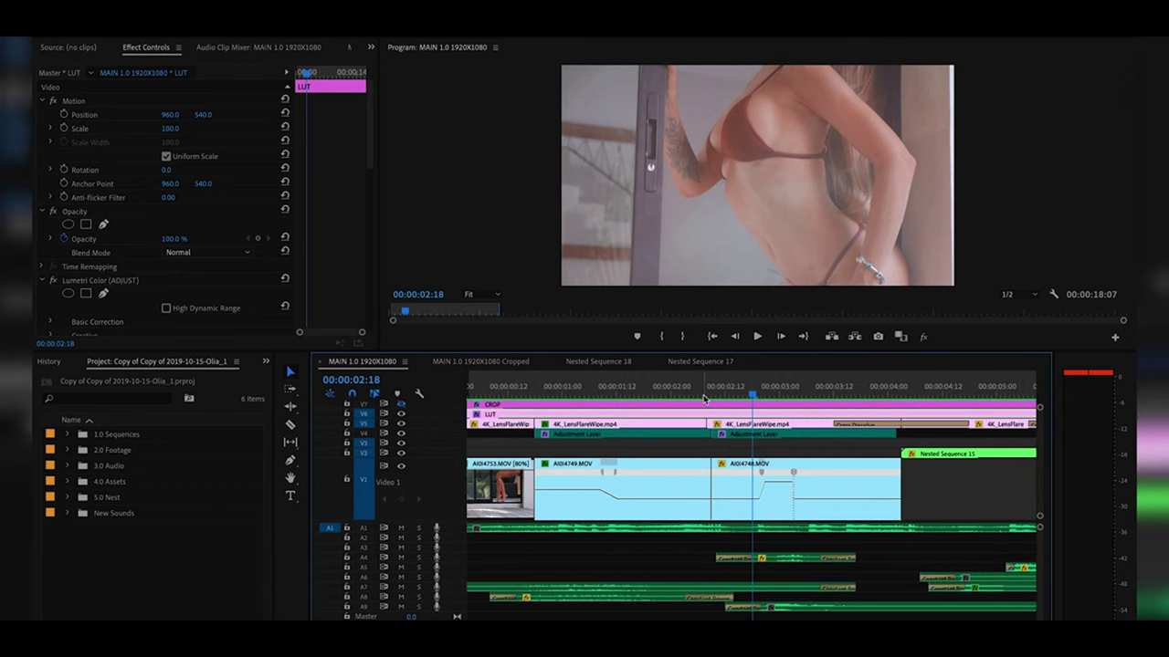
pyautogui.click(649, 393)
pyautogui.press('space')
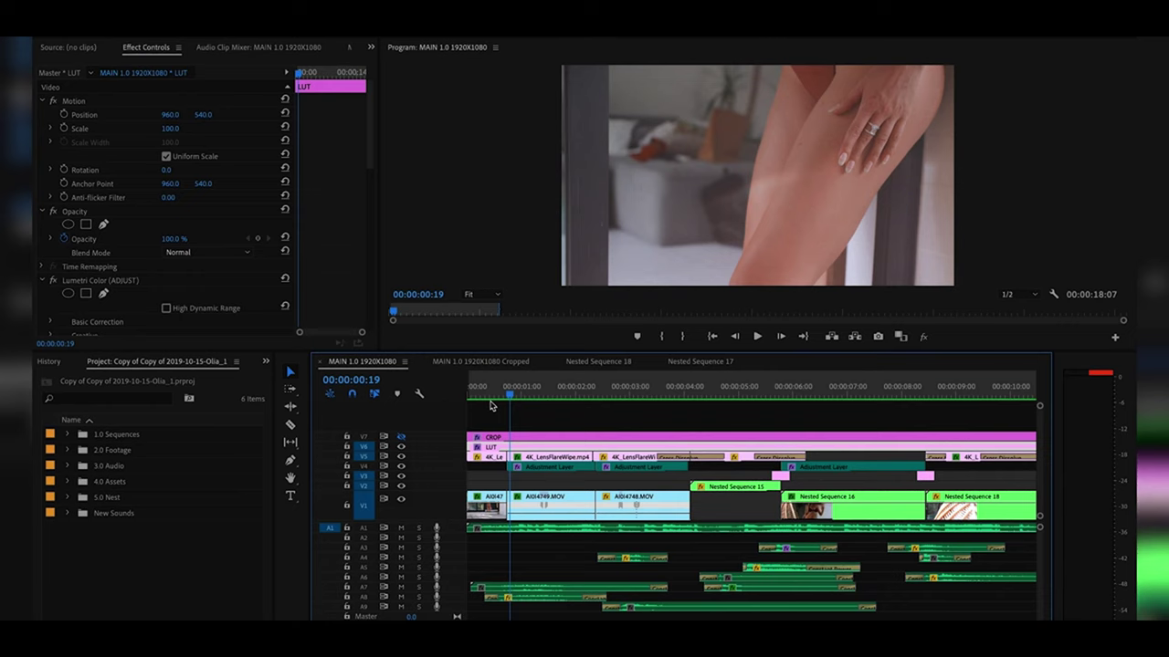
# Step: Zoom in and play the opening clips from 00:00:00:19 past 00:00:02:08
pyautogui.press('=')
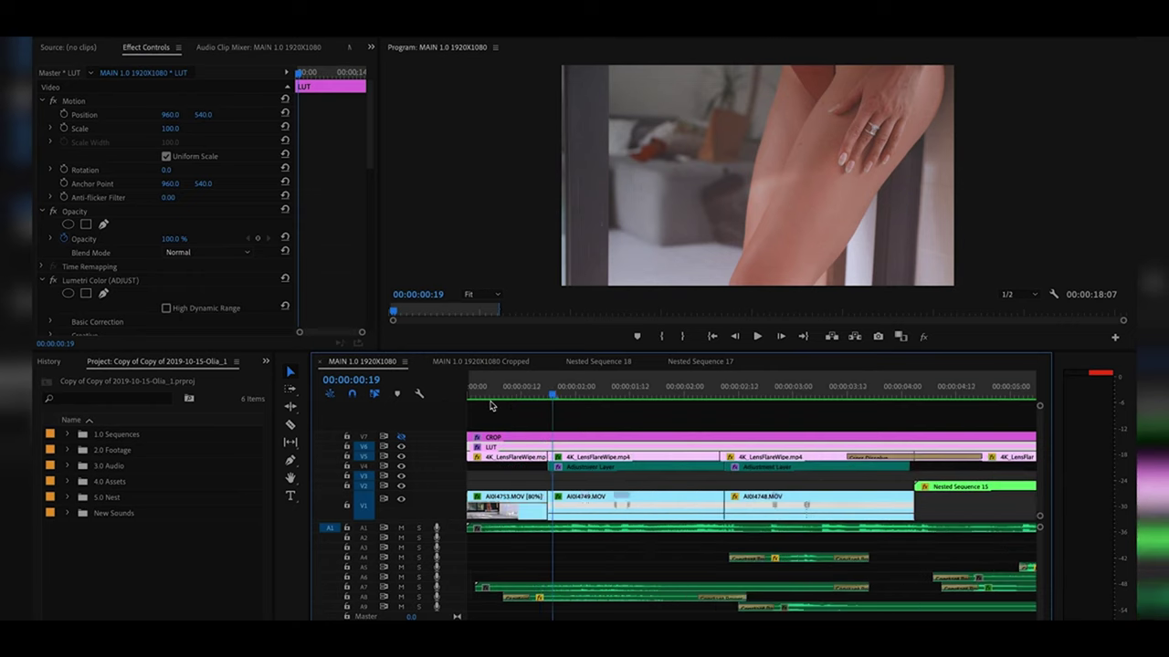
pyautogui.press('space')
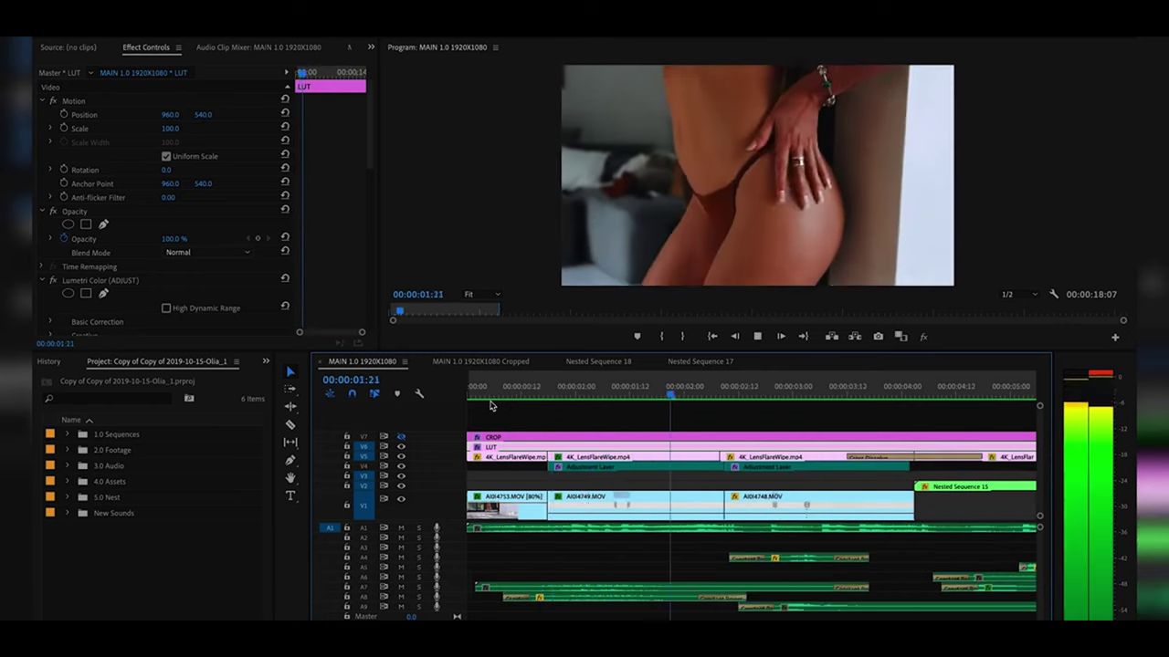
pyautogui.press('space')
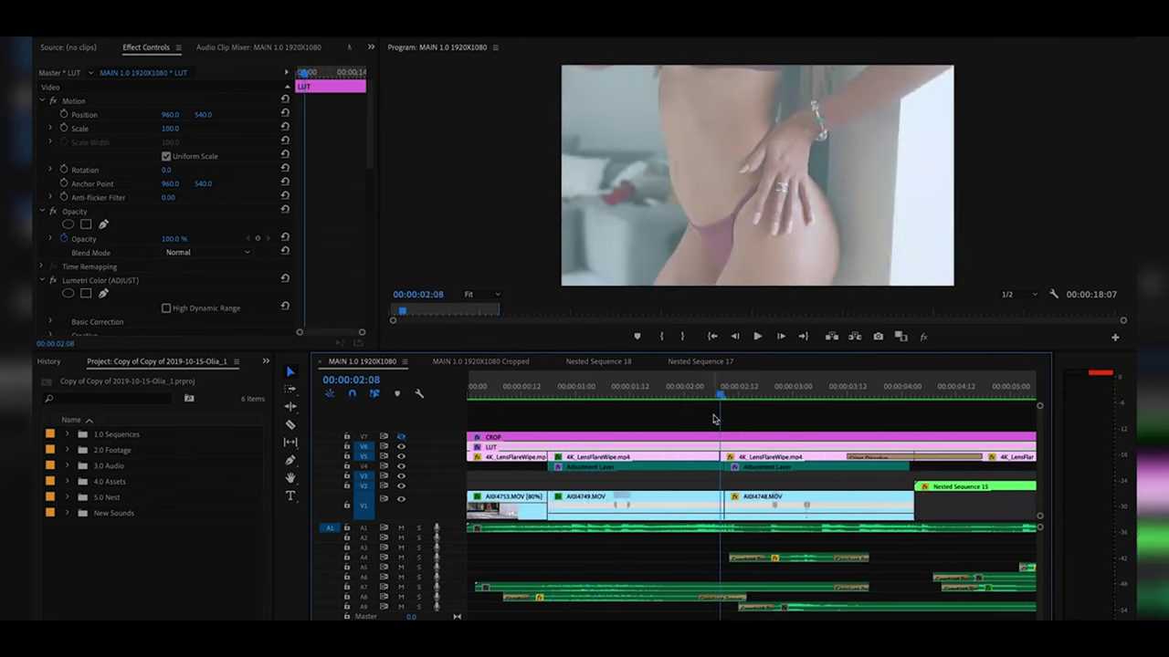
pyautogui.press('space')
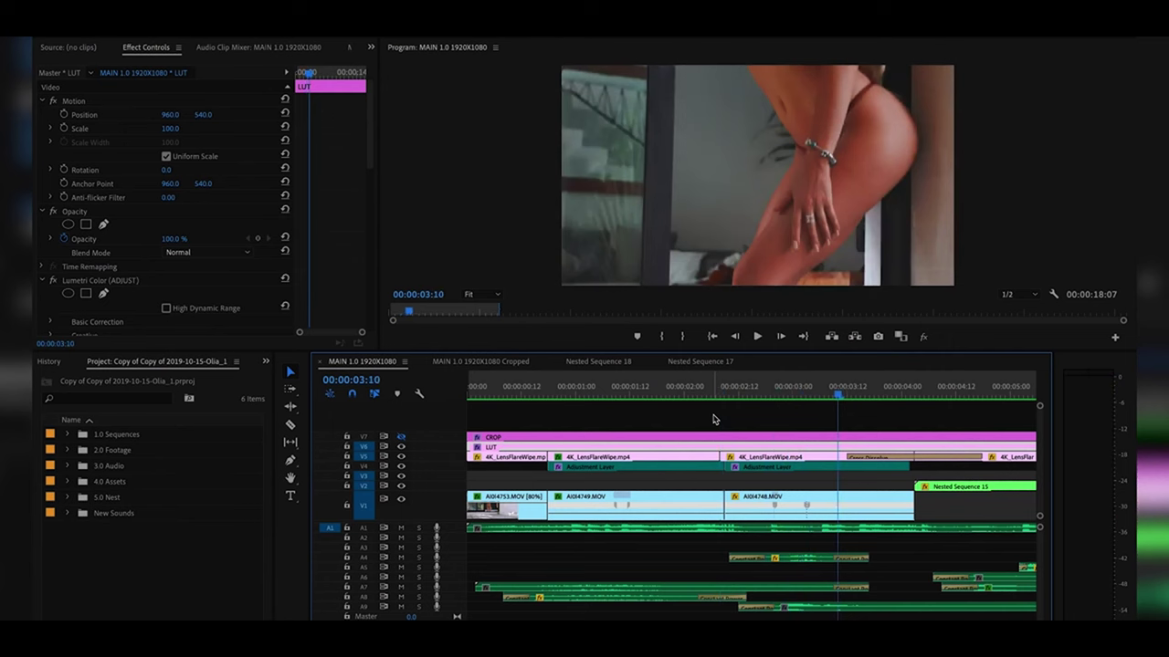
pyautogui.press('-')
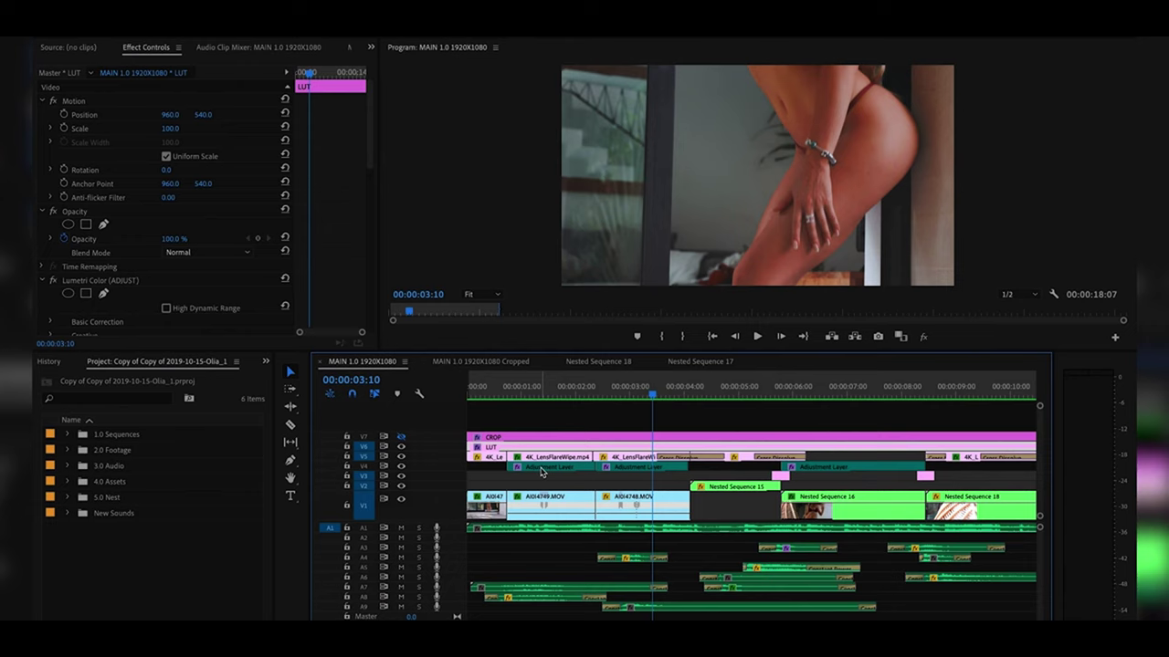
# Step: Replay the 4-second section, stopping at 00:00:04:16 and continuing to 00:00:05:03
pyautogui.press('space')
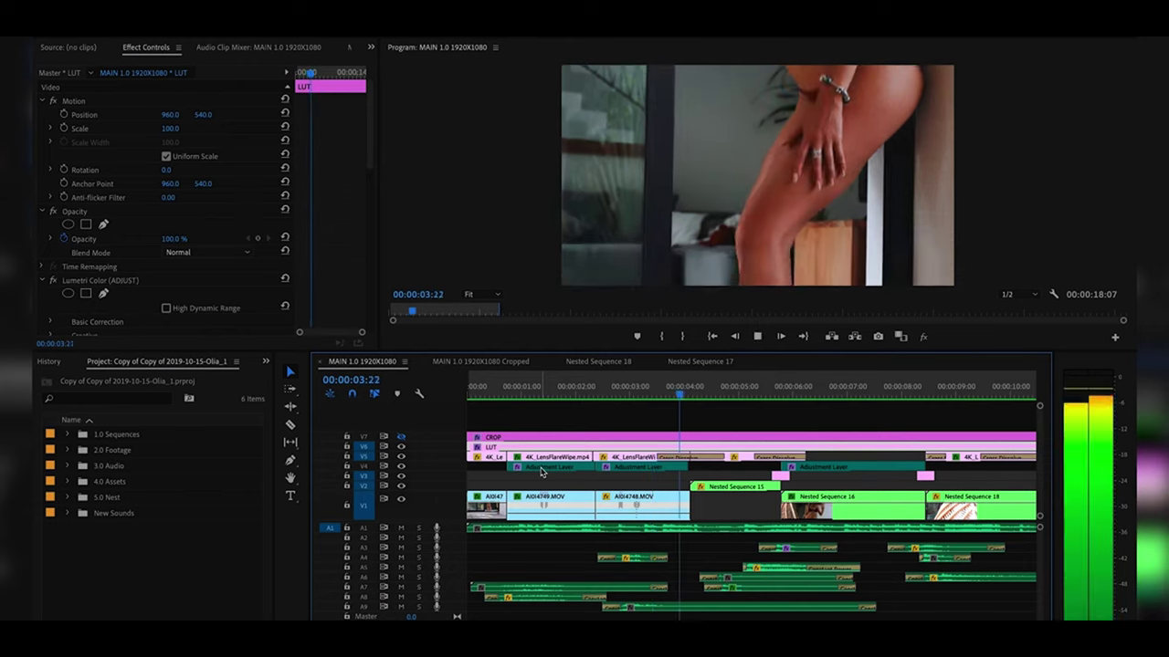
pyautogui.press('space')
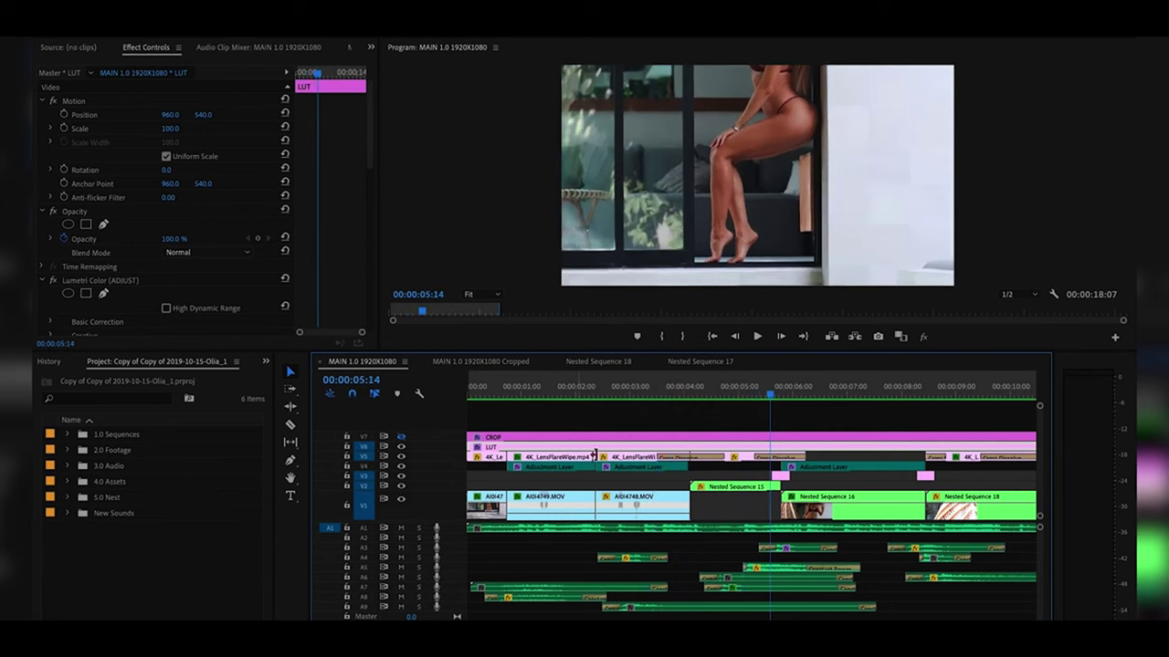
pyautogui.click(680, 399)
pyautogui.press('space')
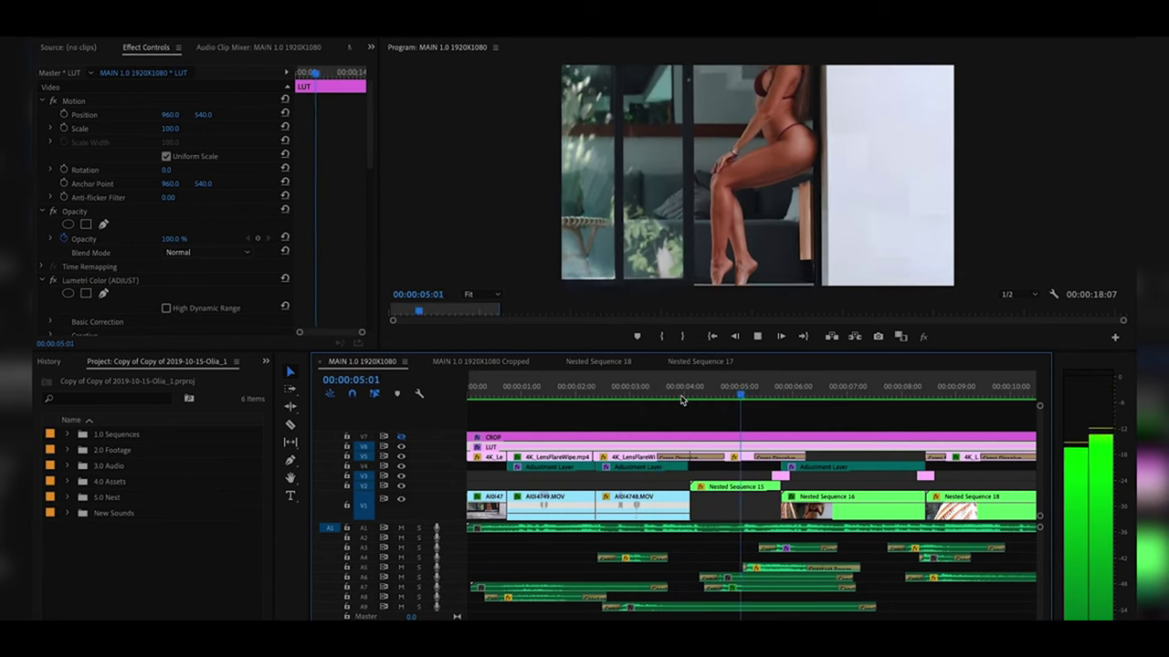
pyautogui.click(680, 399)
pyautogui.press('space')
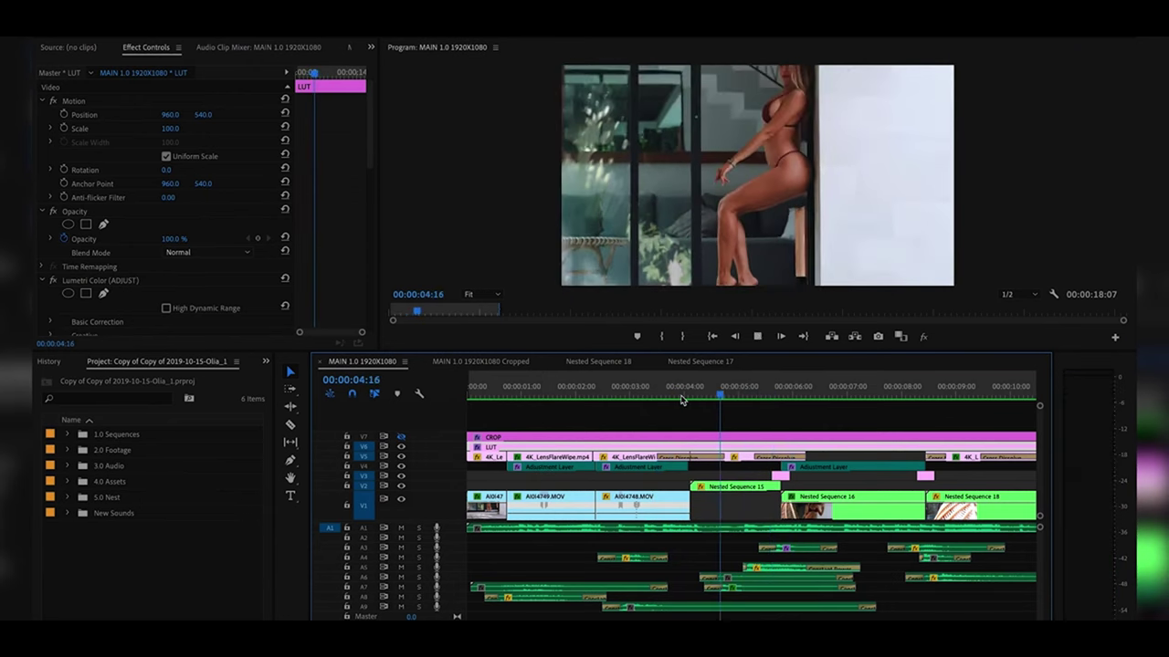
pyautogui.press('space')
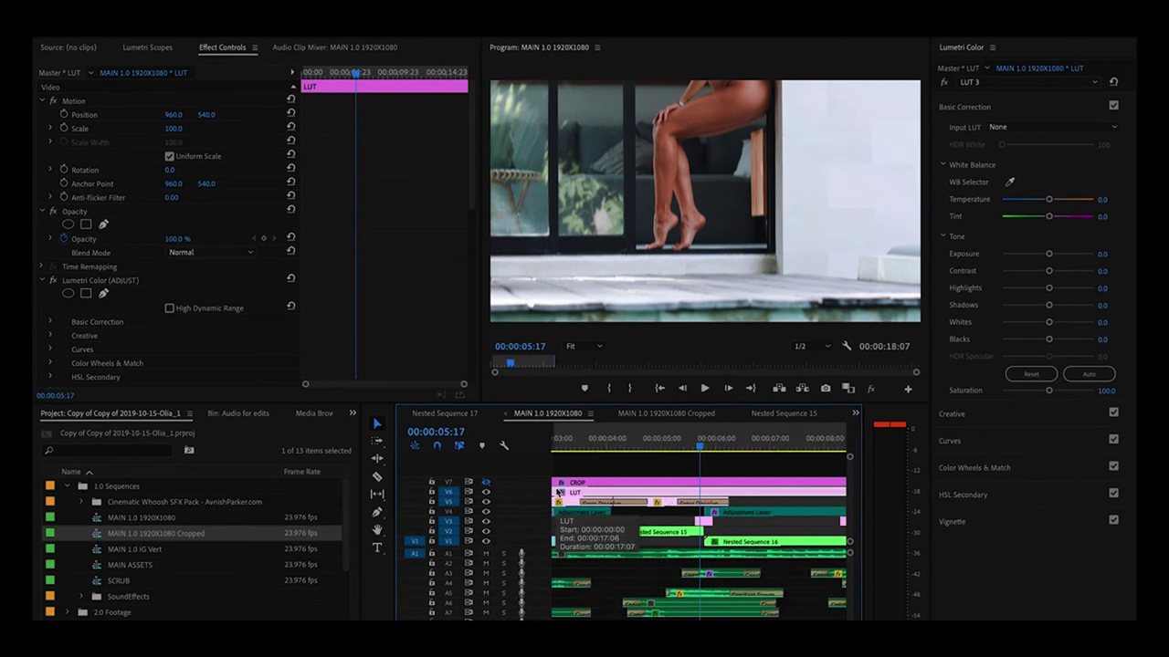
# Step: Select Nested Sequence 15 at 00:00:04:03 and preview its Scale ramp up to 120
pyautogui.moveTo(703, 440); pyautogui.dragTo(614, 441)
pyautogui.click(646, 534)
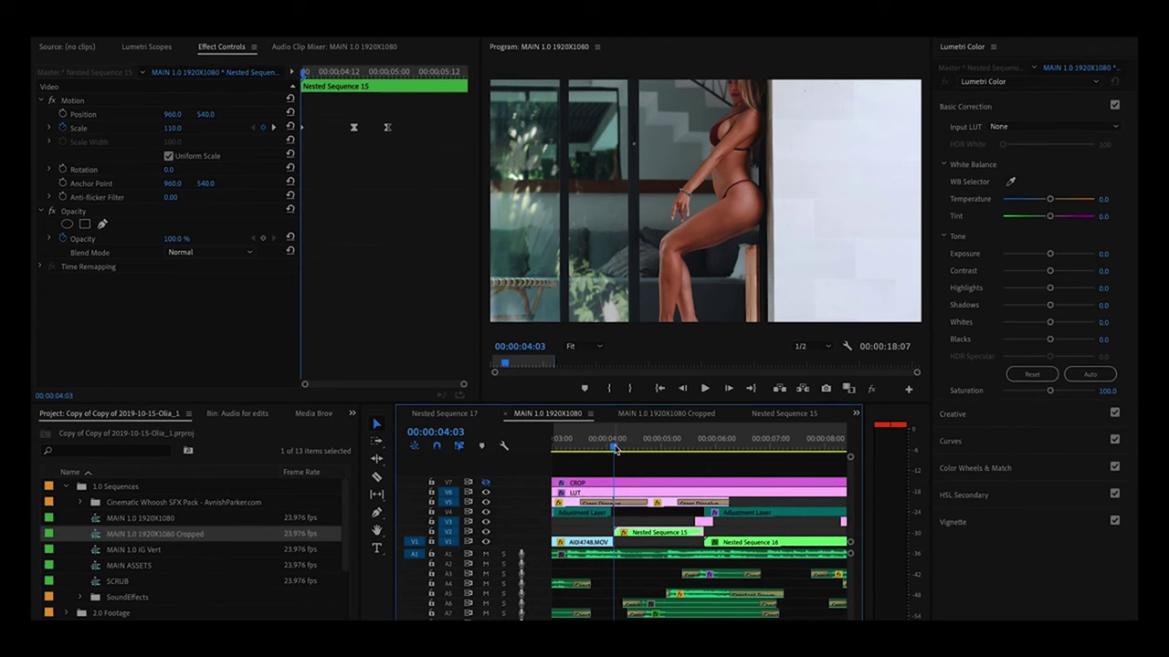
pyautogui.moveTo(614, 449); pyautogui.dragTo(645, 449)
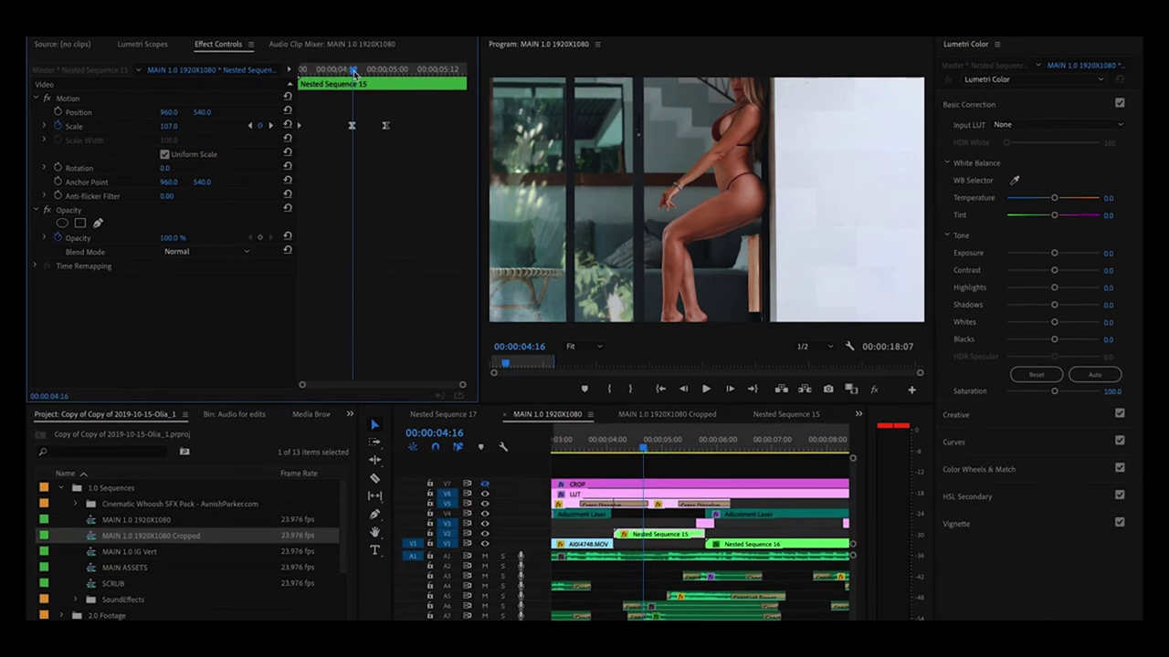
pyautogui.moveTo(352, 71); pyautogui.dragTo(386, 83)
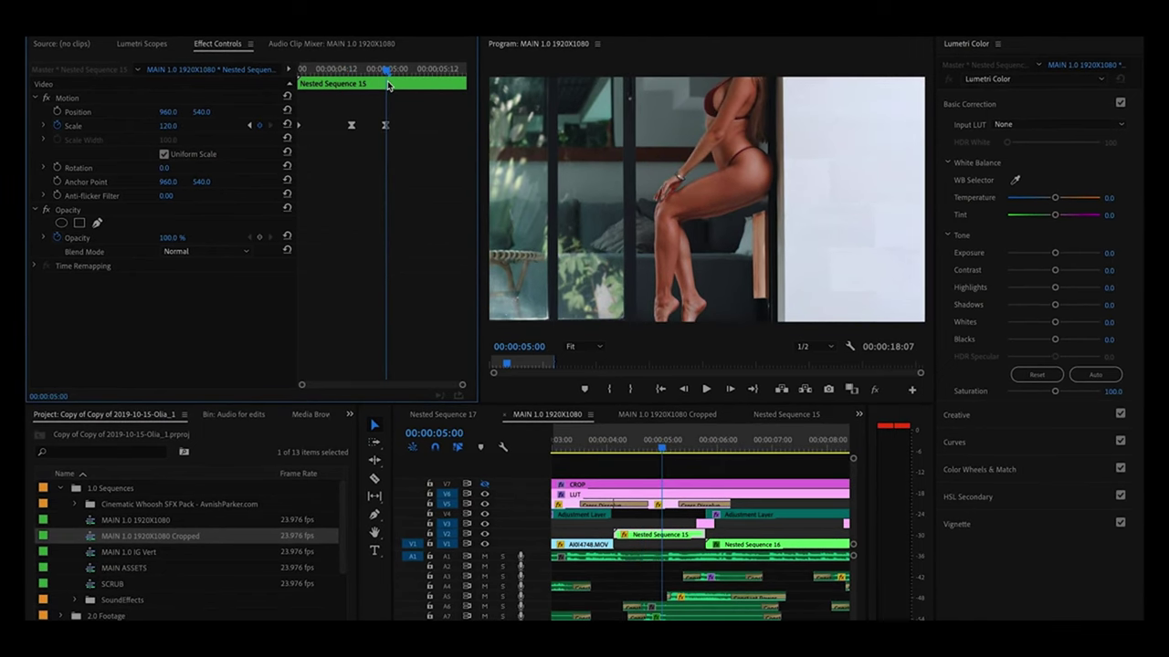
pyautogui.click(613, 445)
pyautogui.press('space')
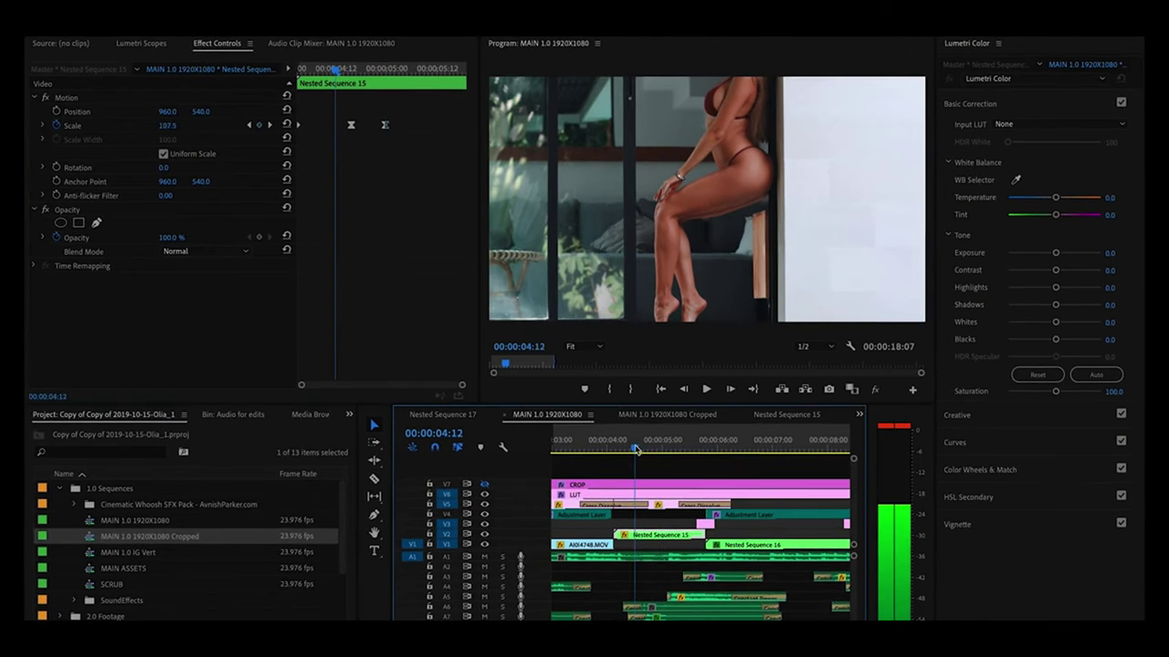
pyautogui.press('space')
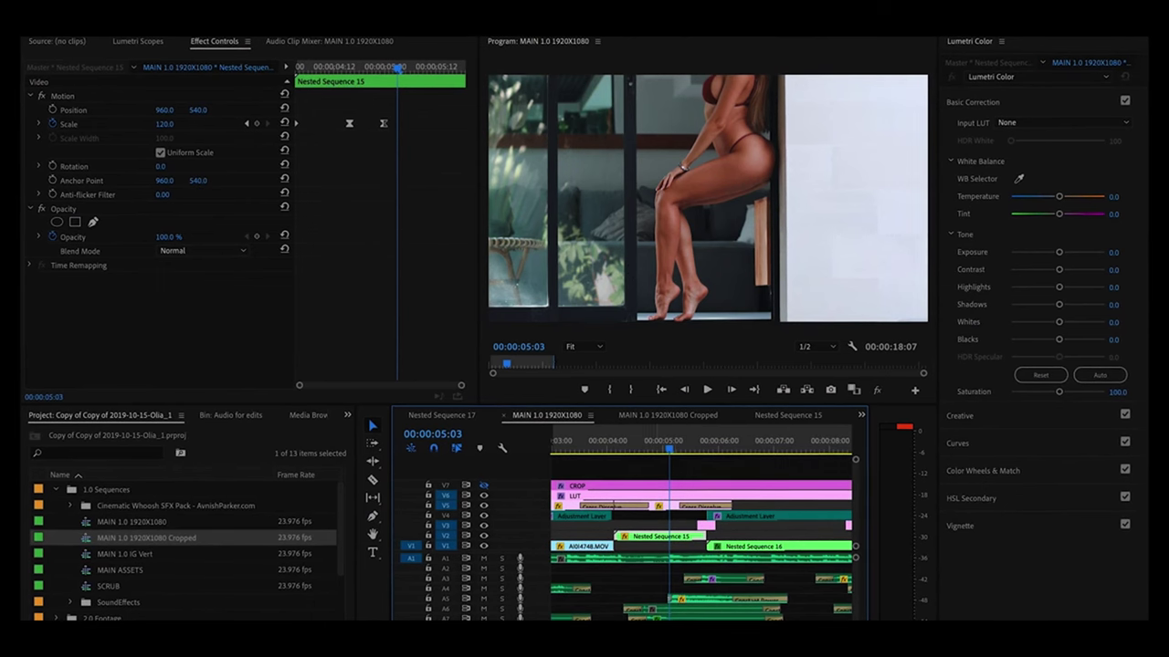
# Step: Ease out the Scale keyframe at 00:00:05:00 and play back the smoothed zoom
pyautogui.click(388, 67)
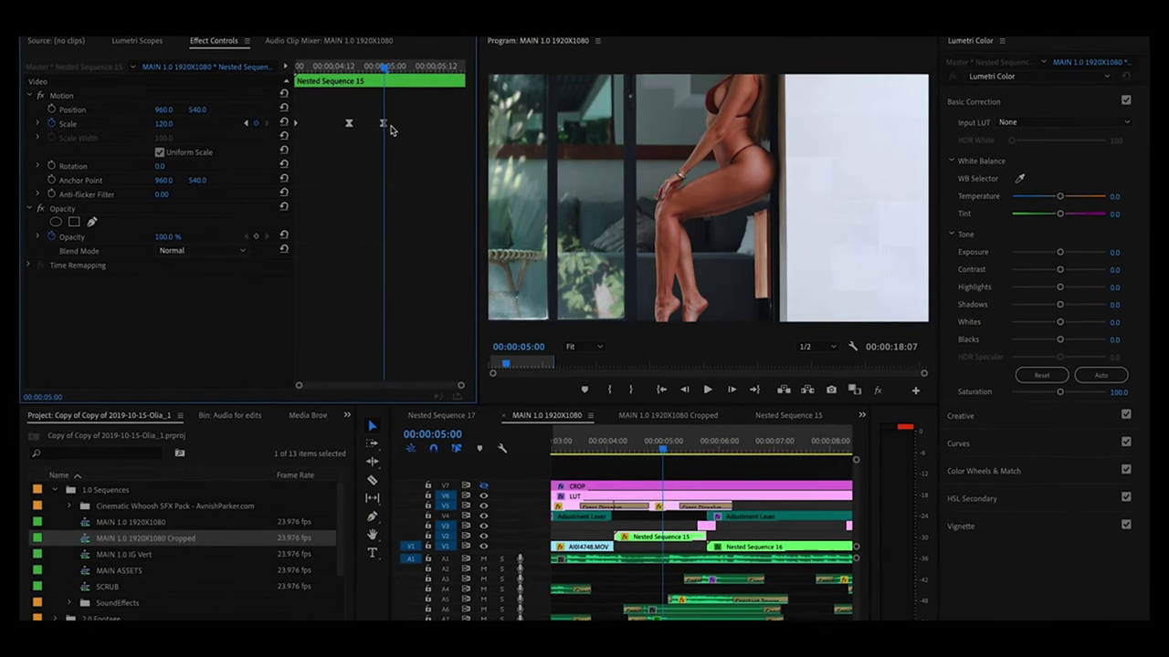
pyautogui.rightClick(384, 123)
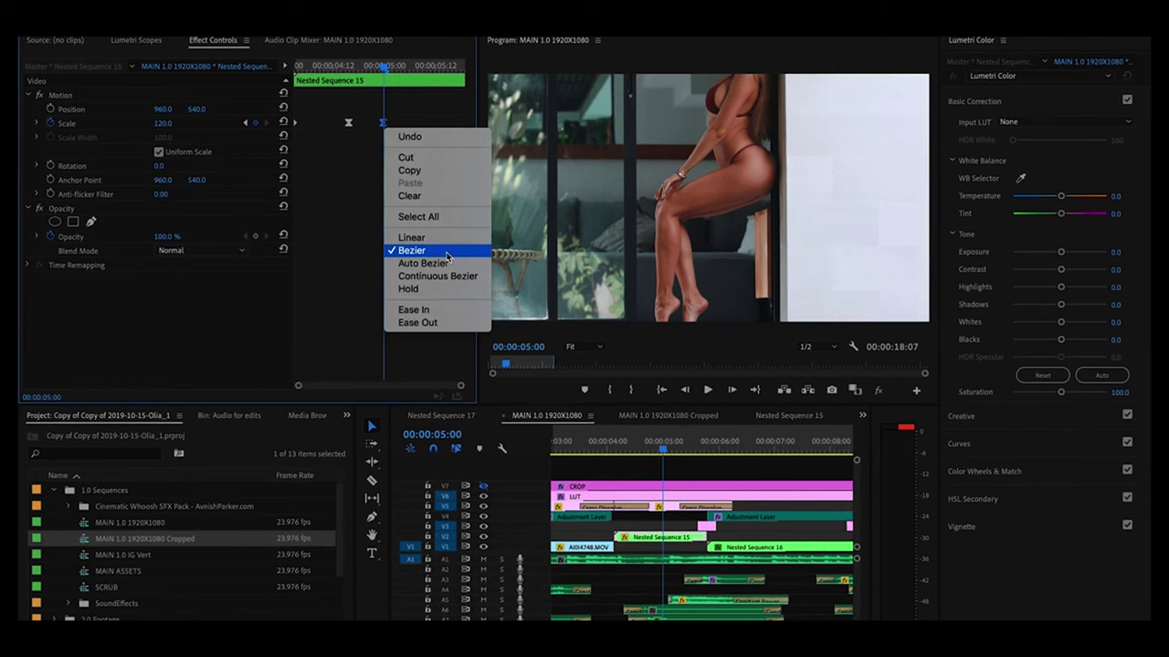
pyautogui.click(446, 323)
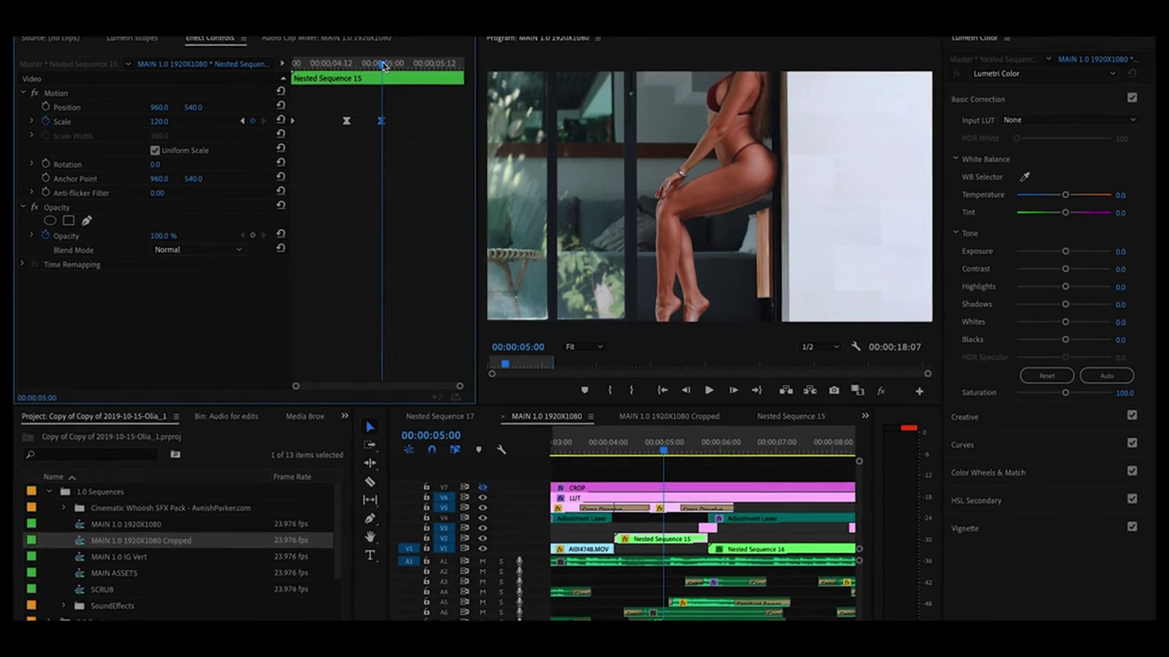
pyautogui.moveTo(383, 64); pyautogui.dragTo(220, 66)
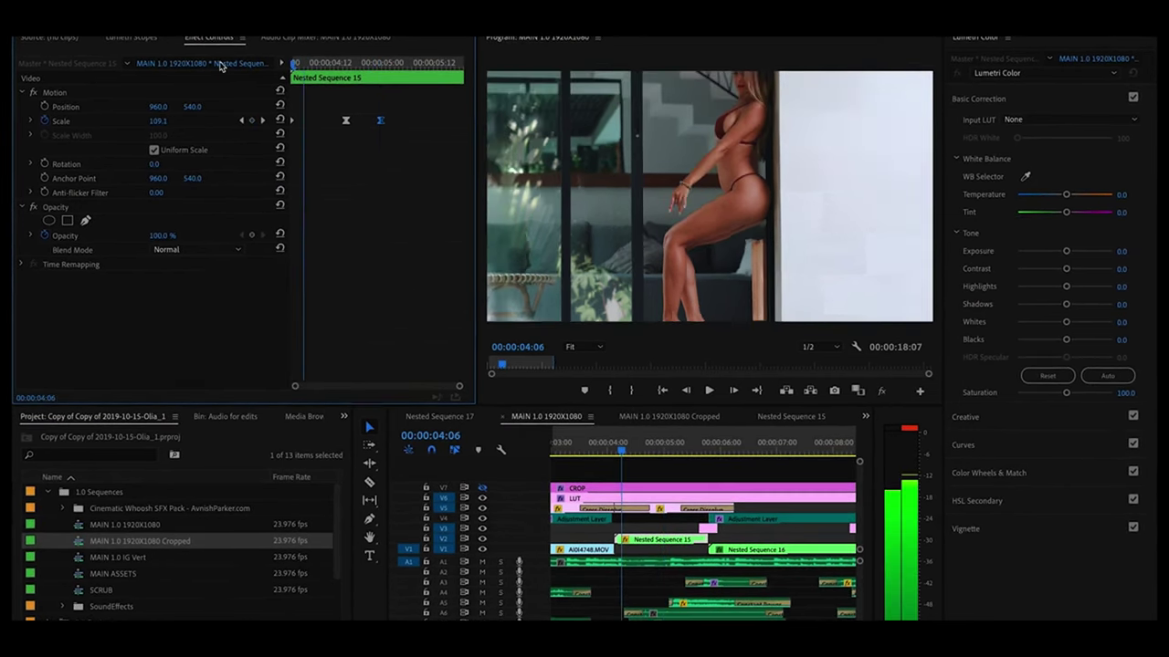
pyautogui.press('space')
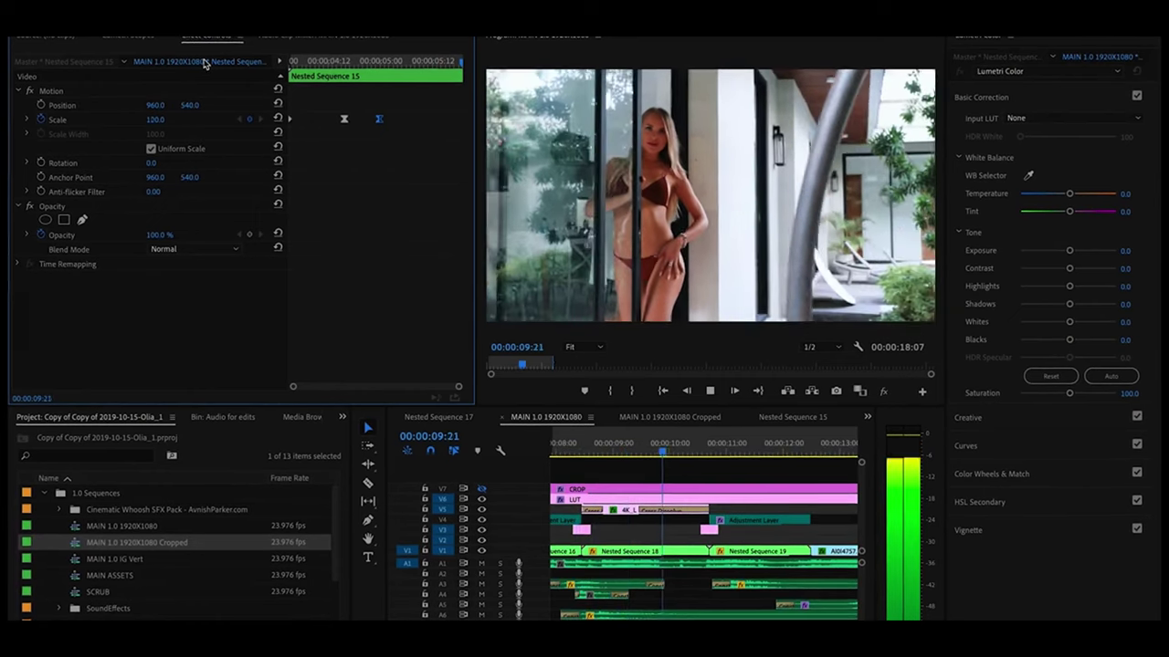
# Step: Stop playback and return the playhead to 00:00:08:11 at the chair shot
pyautogui.press('space')
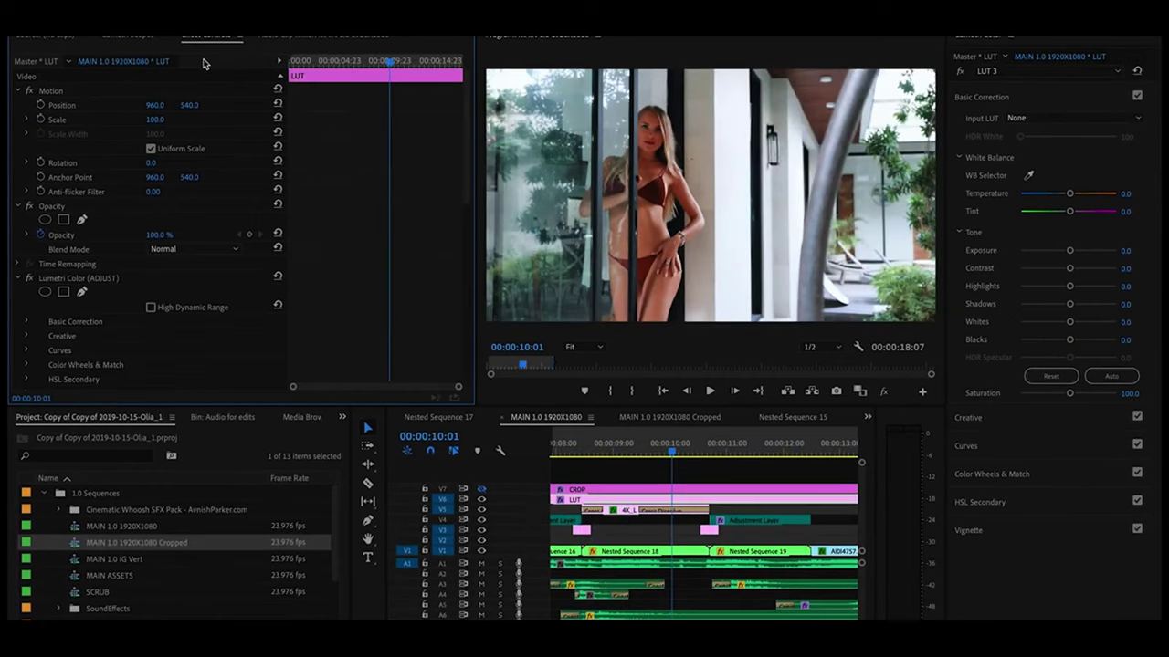
pyautogui.click(671, 451)
pyautogui.moveTo(671, 451); pyautogui.dragTo(587, 451)
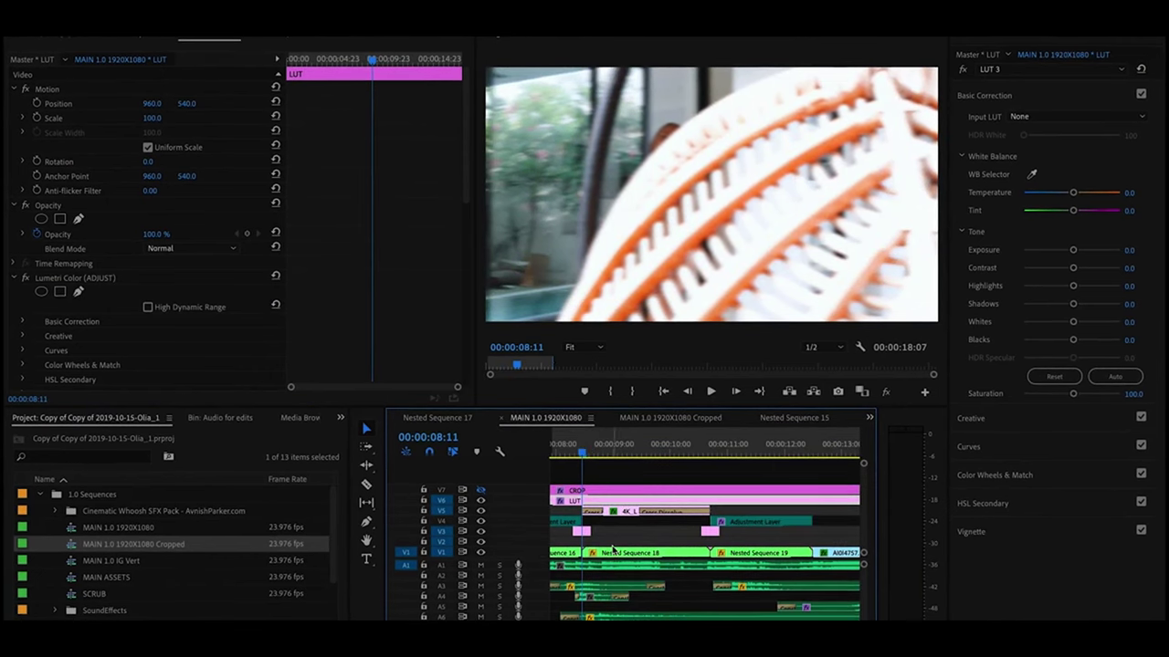
# Step: Review Nested Sequence 18's keyframed push-in, playing it and scrubbing to 00:00:09:11
pyautogui.click(614, 554)
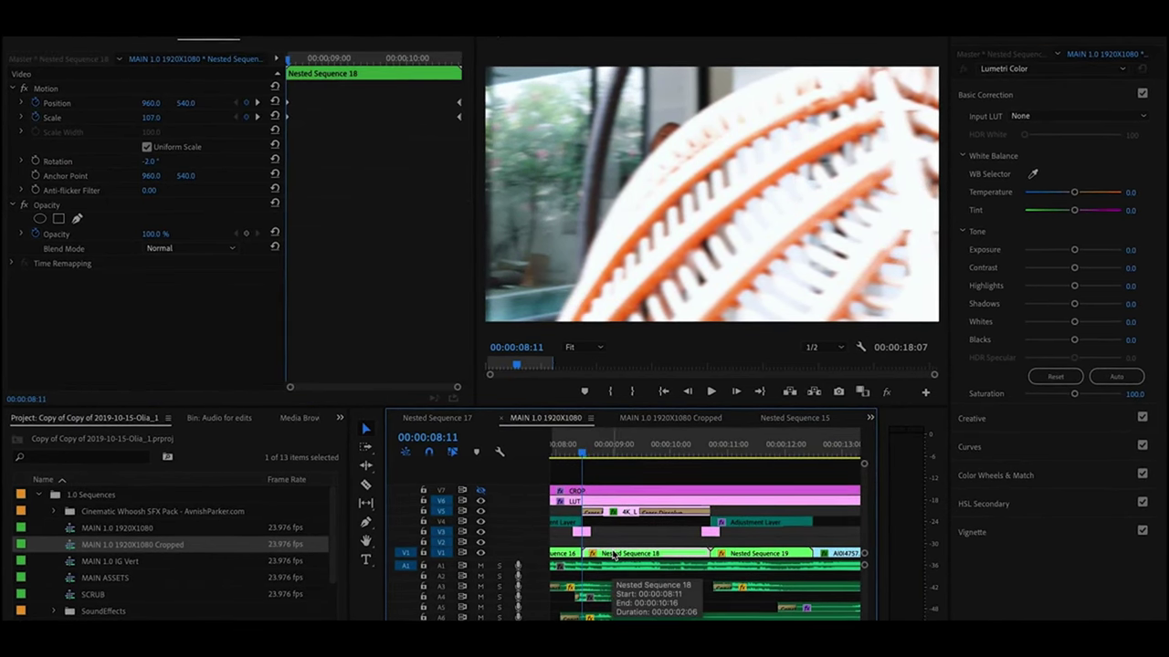
pyautogui.press('space')
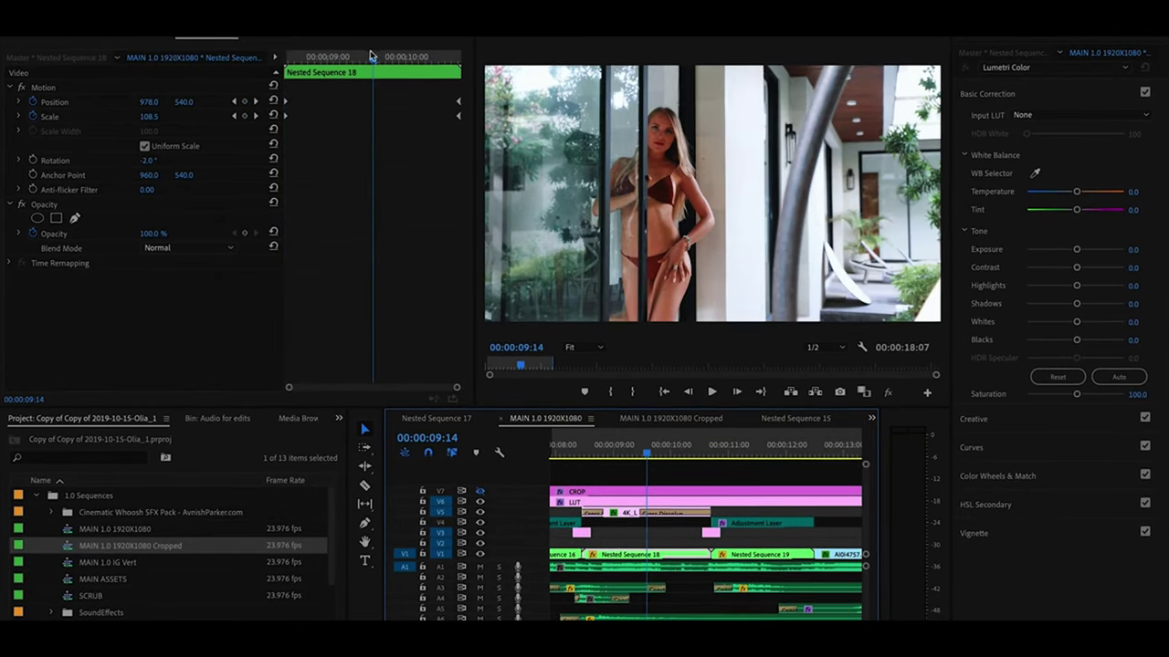
pyautogui.moveTo(372, 58); pyautogui.dragTo(275, 58)
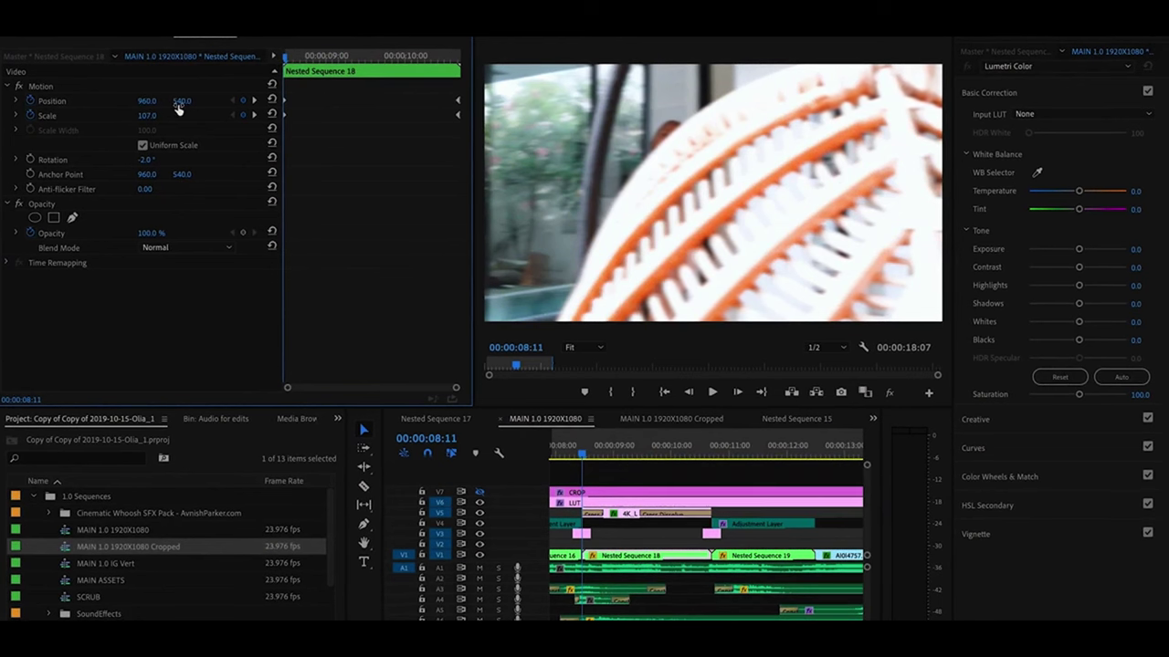
pyautogui.press('space')
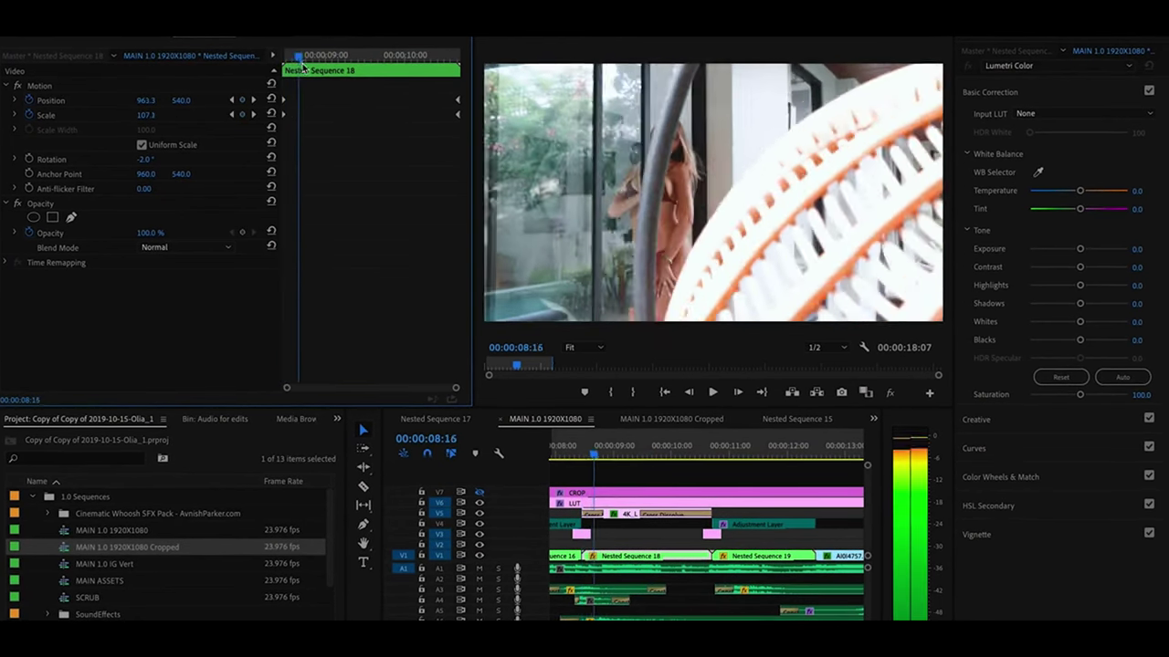
pyautogui.moveTo(322, 69); pyautogui.dragTo(458, 102)
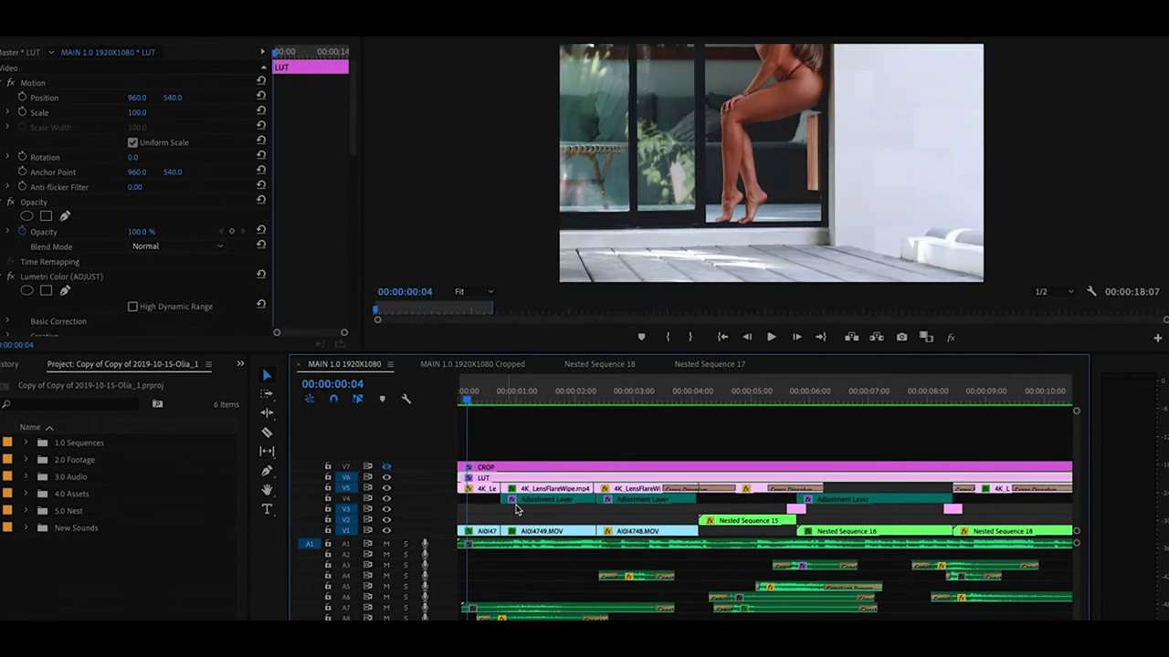
pyautogui.press('-')
pyautogui.press('-')
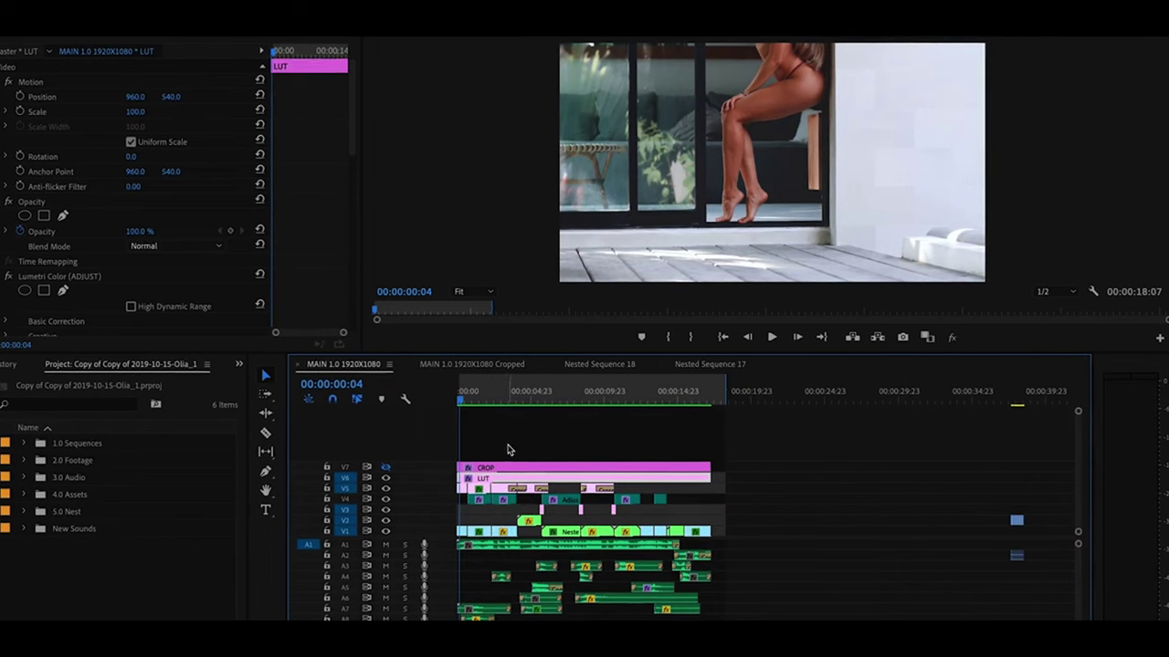
pyautogui.press('=')
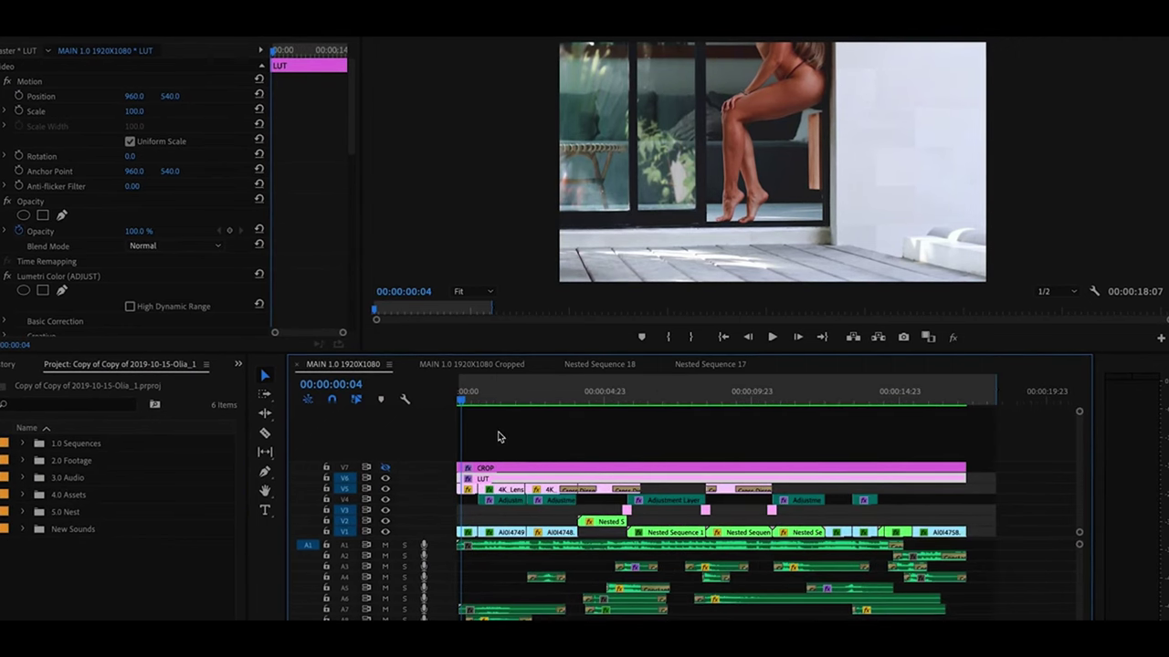
pyautogui.moveTo(465, 400); pyautogui.dragTo(520, 412)
pyautogui.press('space')
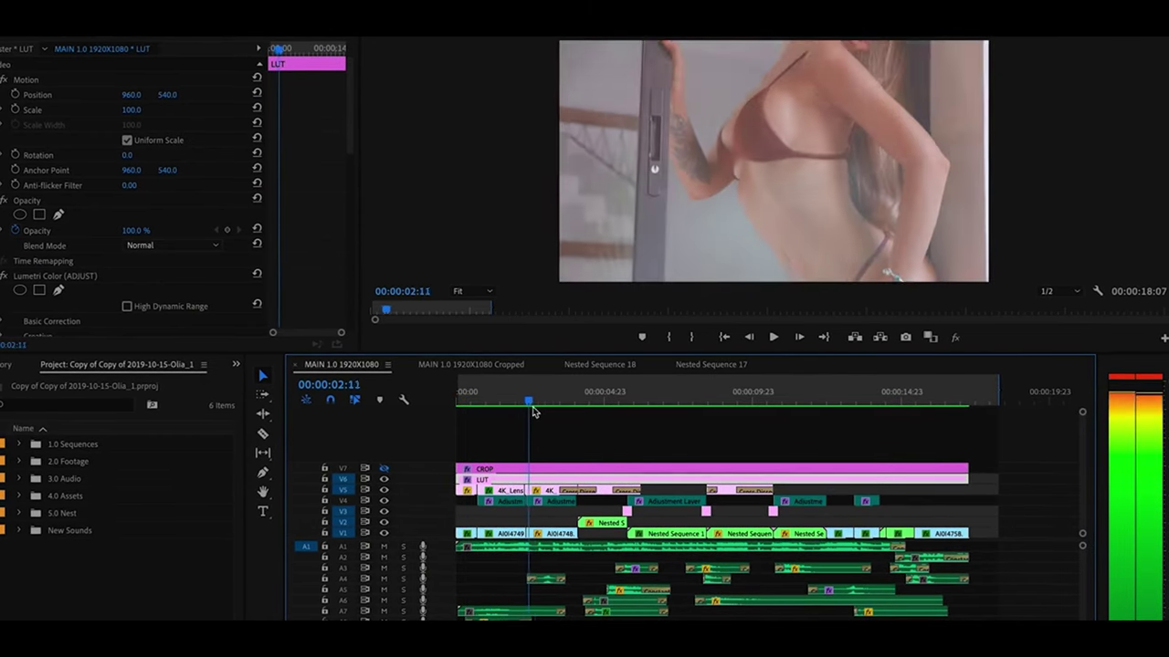
pyautogui.press('=')
pyautogui.press('=')
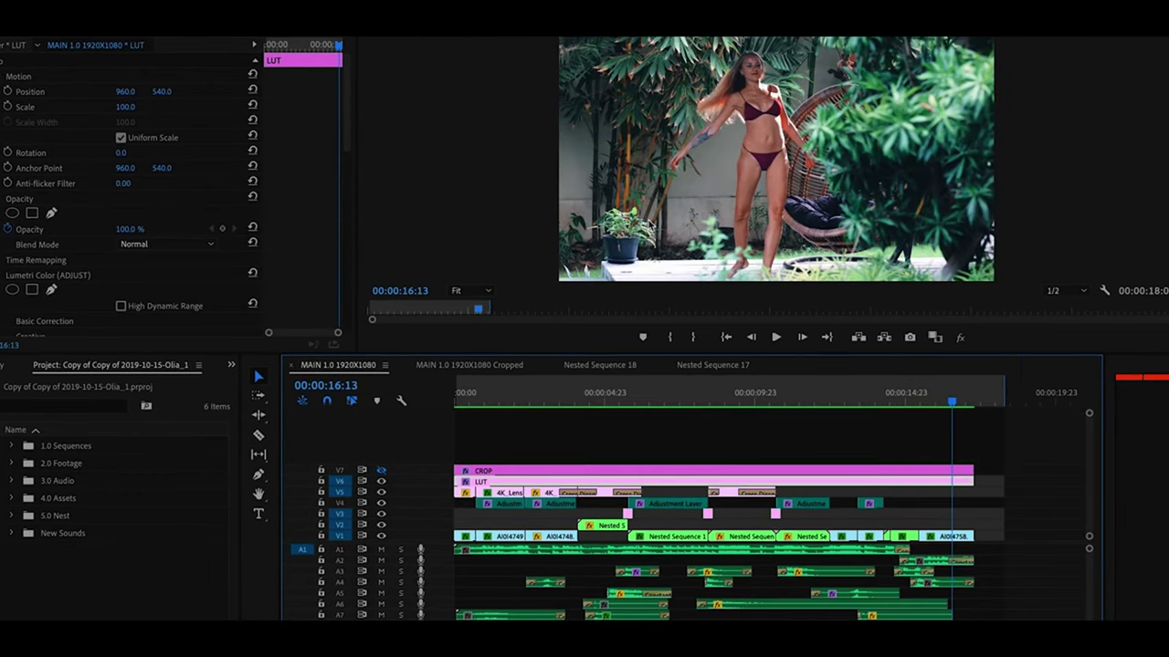
pyautogui.press('Home')
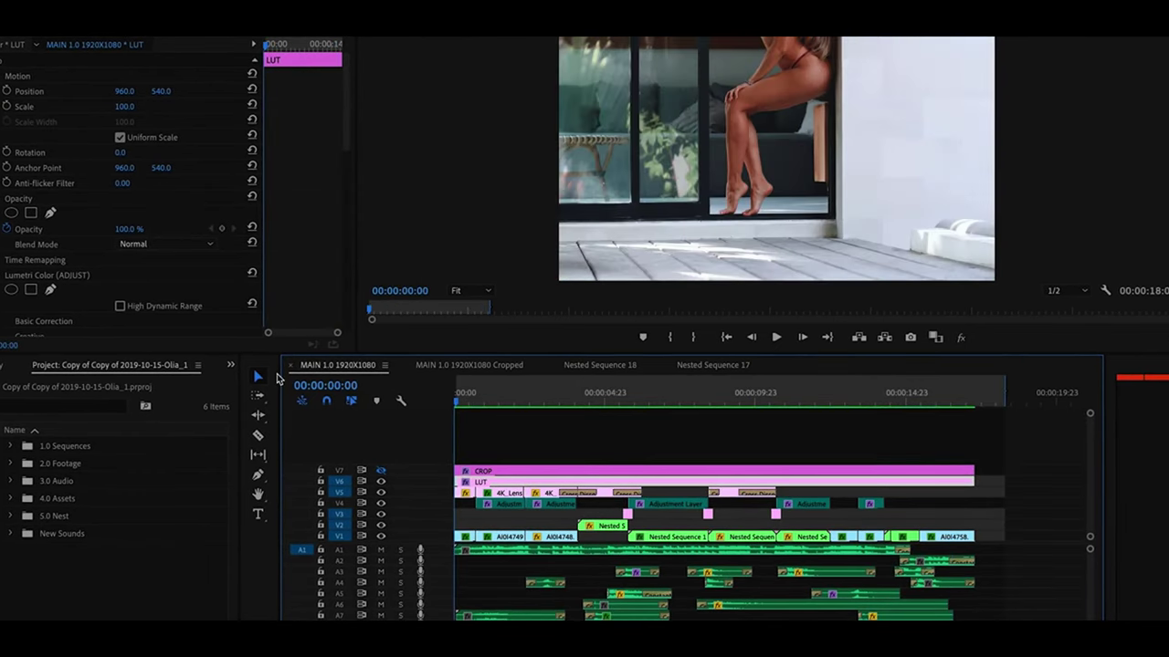
# Step: Zoom in on the opening ten seconds, select the 4K_LensFlareWipe clip and preview it
pyautogui.press('=')
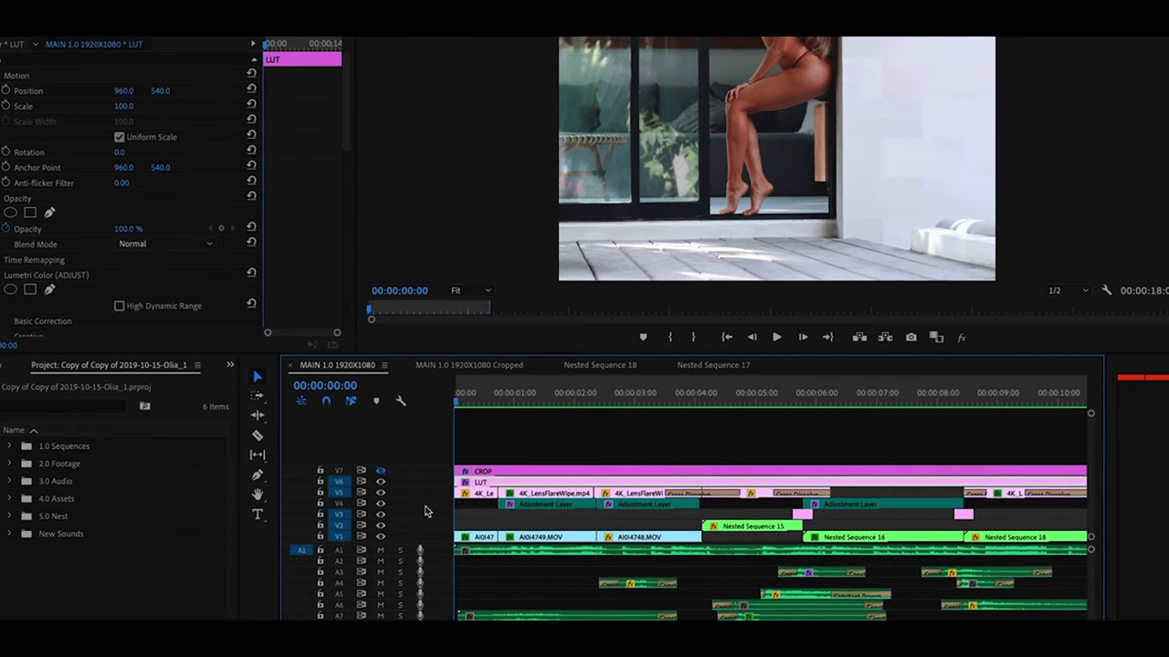
pyautogui.click(477, 494)
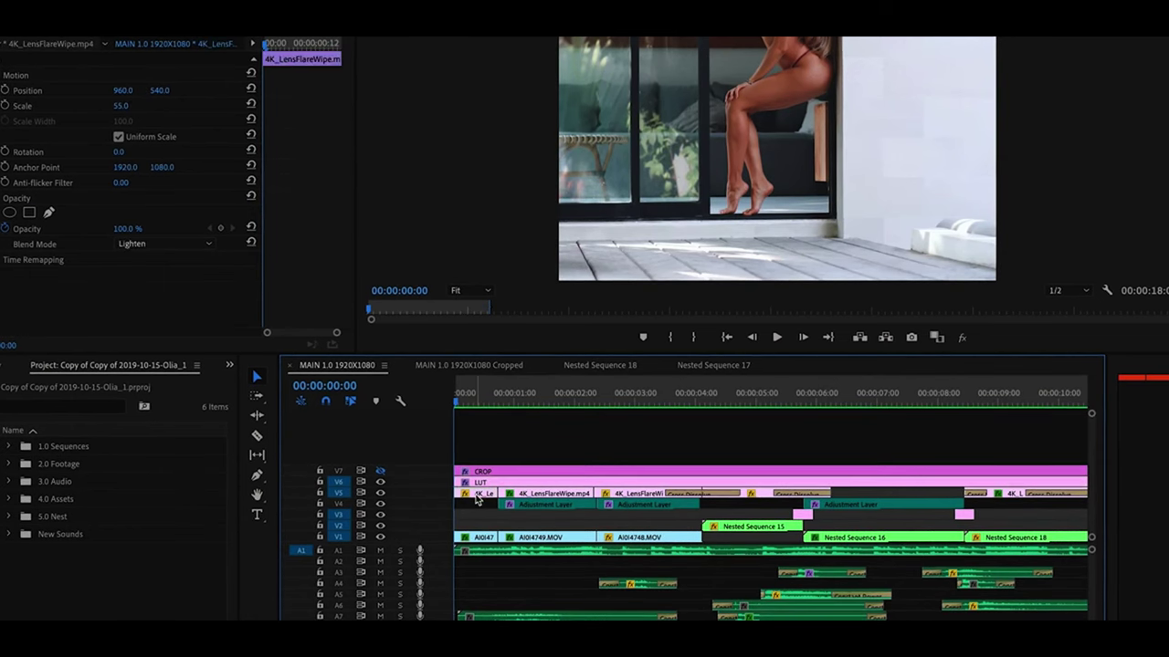
pyautogui.moveTo(462, 402); pyautogui.dragTo(474, 405)
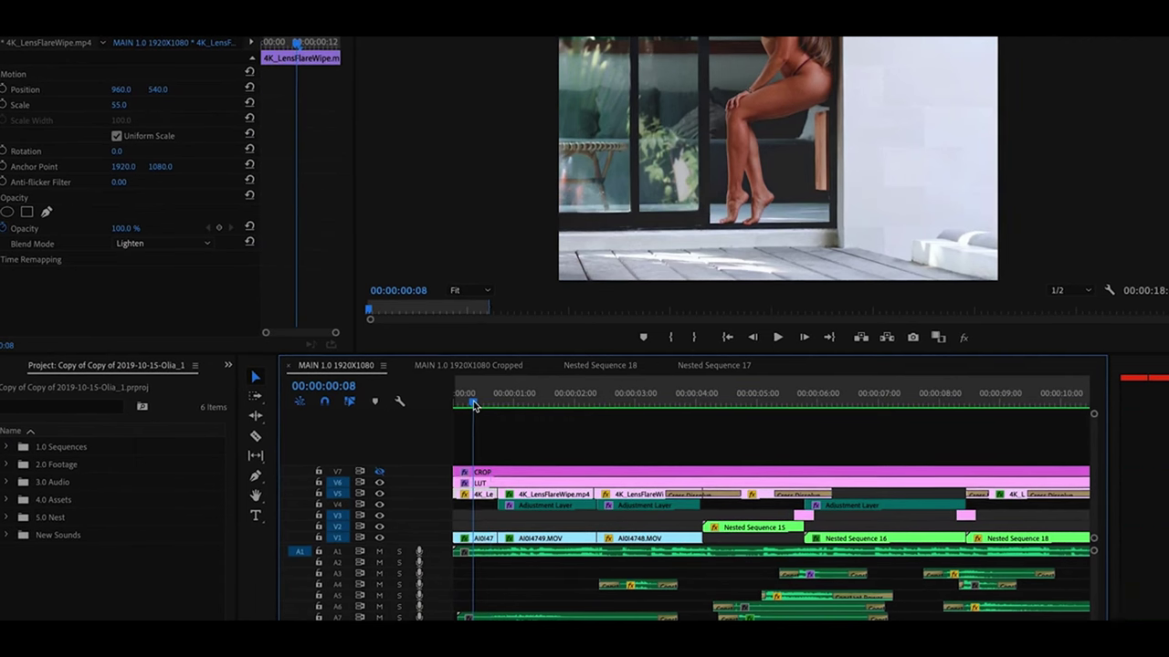
pyautogui.press('space')
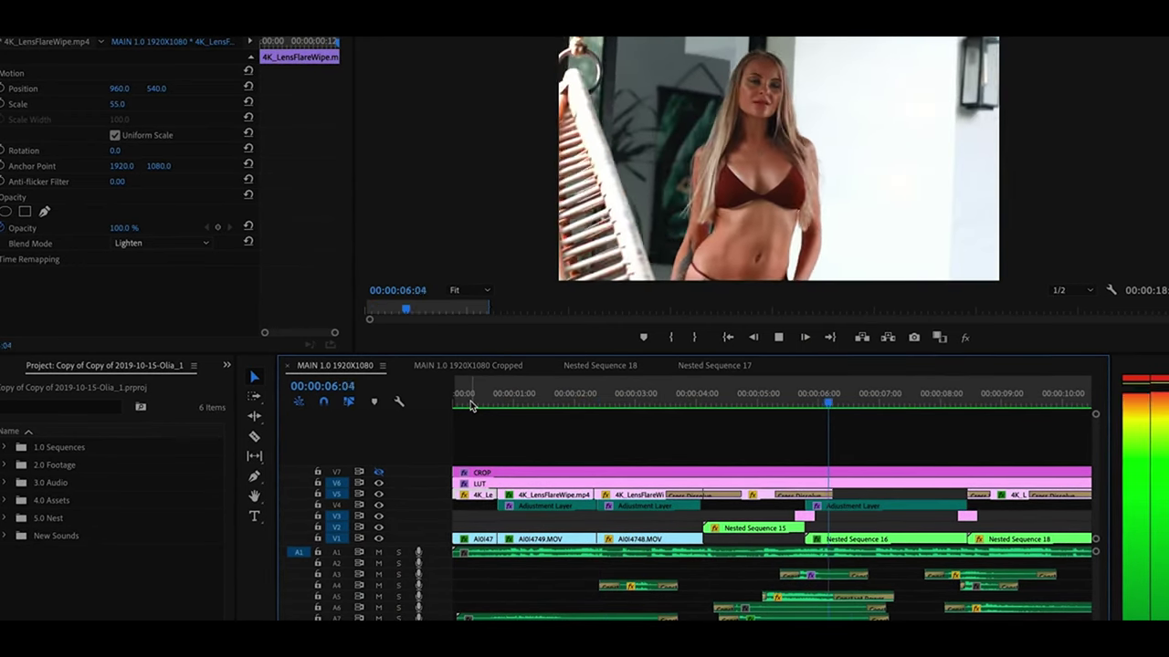
pyautogui.press('space')
pyautogui.moveTo(497, 400); pyautogui.dragTo(370, 400)
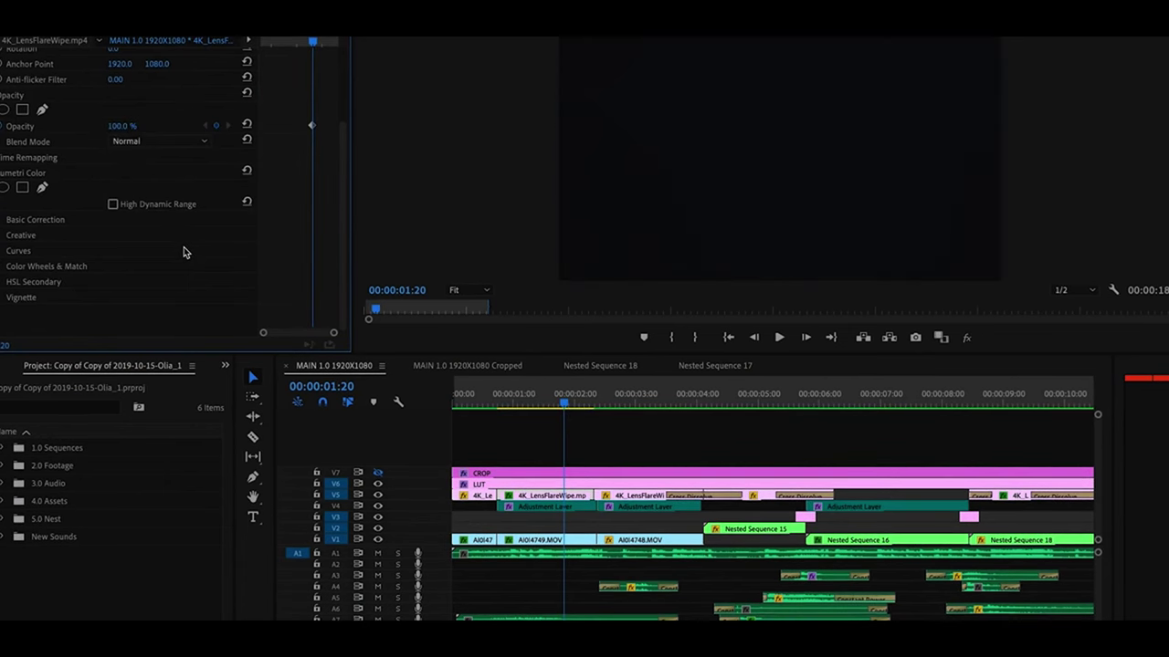
# Step: Set the flare clip's opacity to 40 % and scrub the transition from 00:00:01:21
pyautogui.write('40')
pyautogui.press('Return')
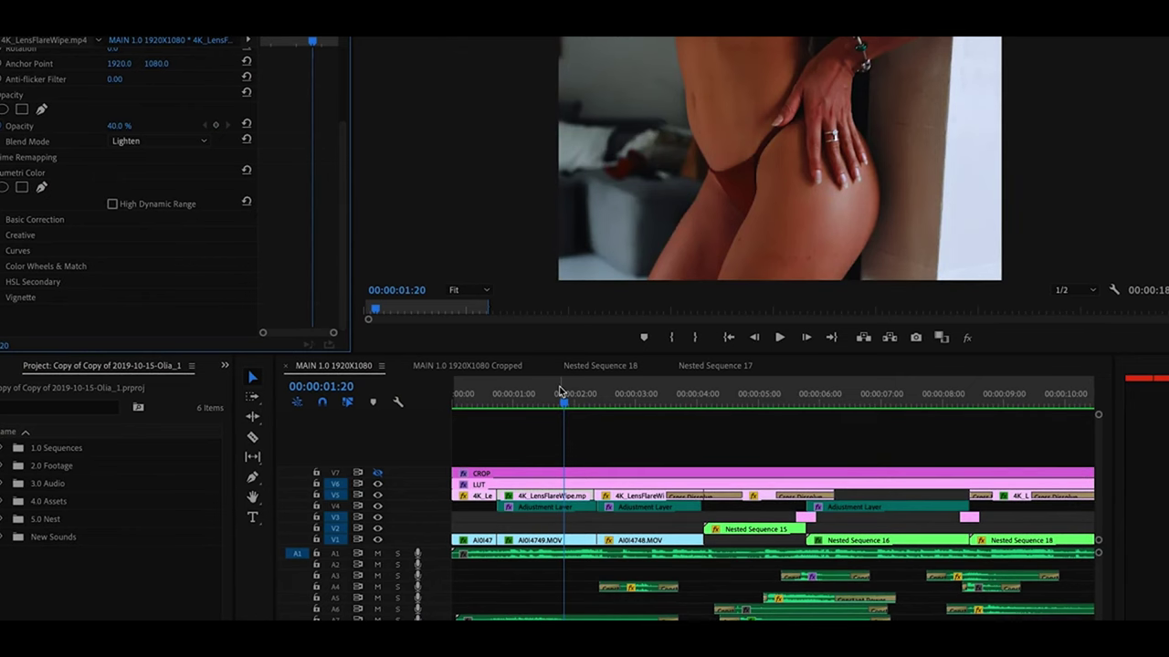
pyautogui.click(567, 403)
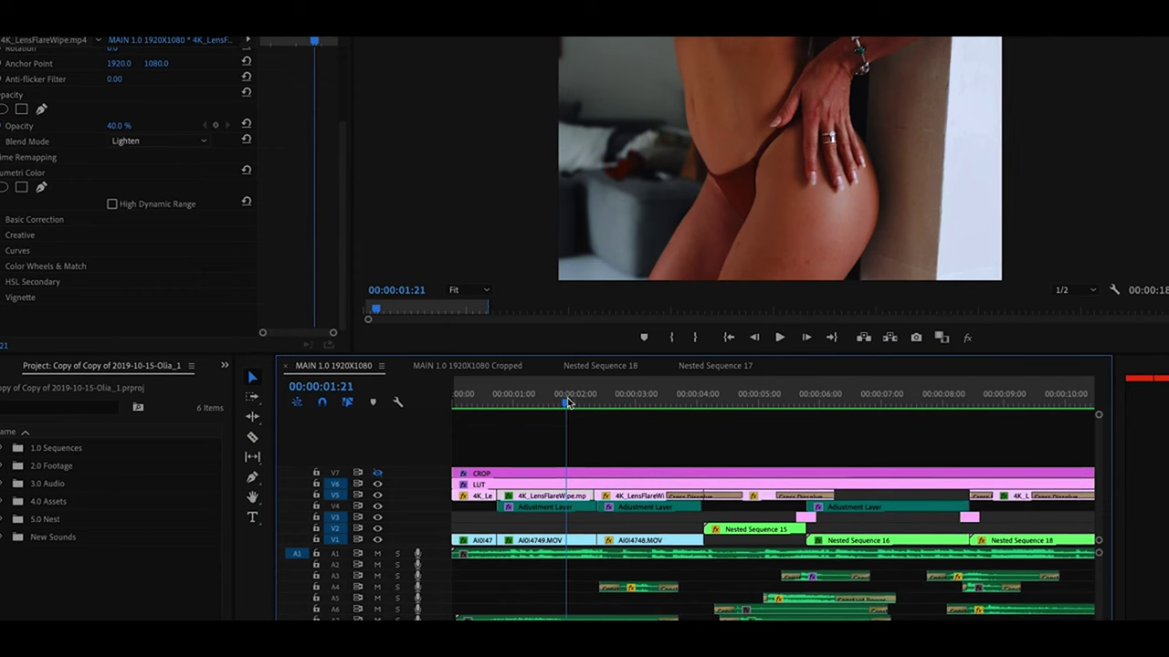
pyautogui.moveTo(567, 403); pyautogui.dragTo(455, 408)
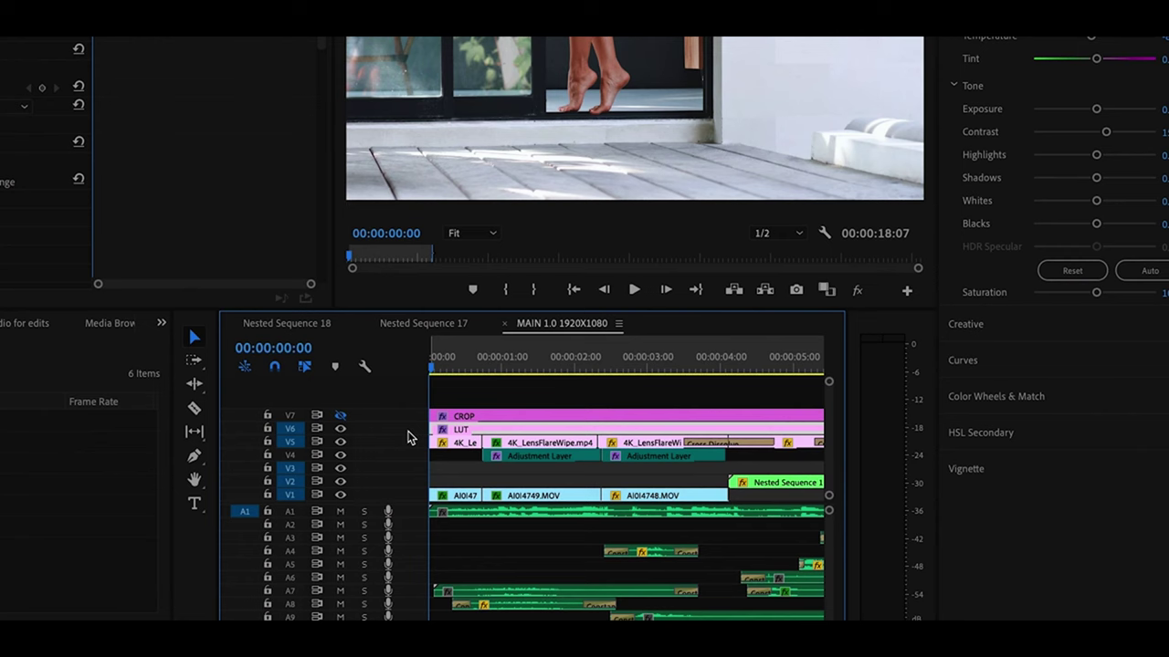
pyautogui.click(340, 428)
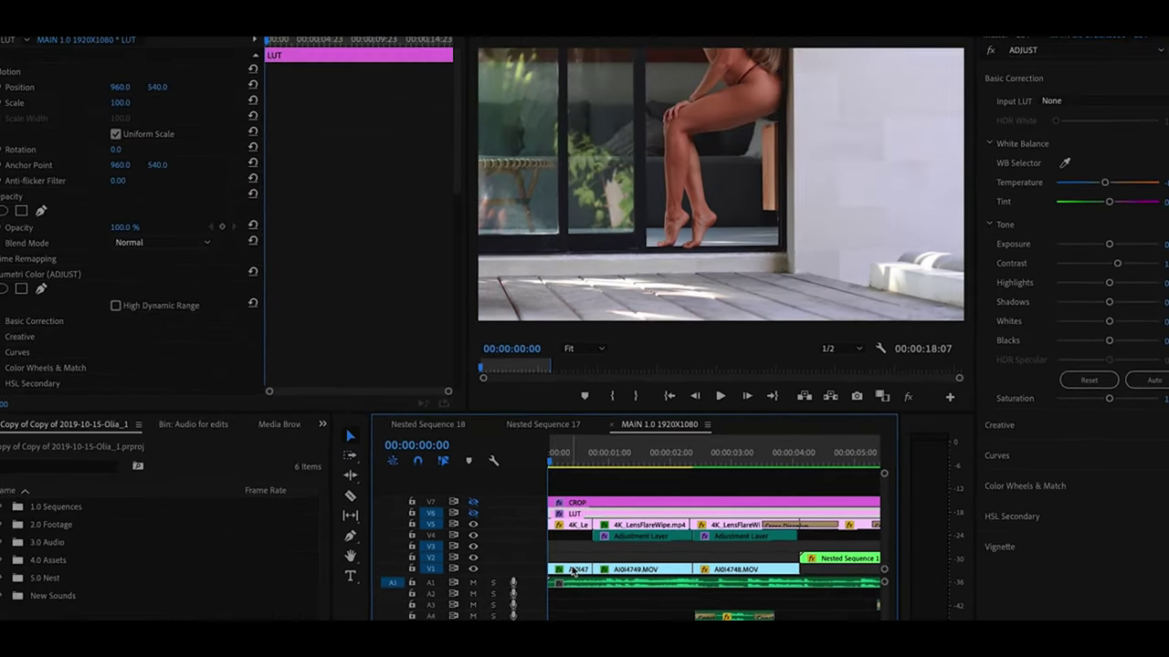
pyautogui.press('space')
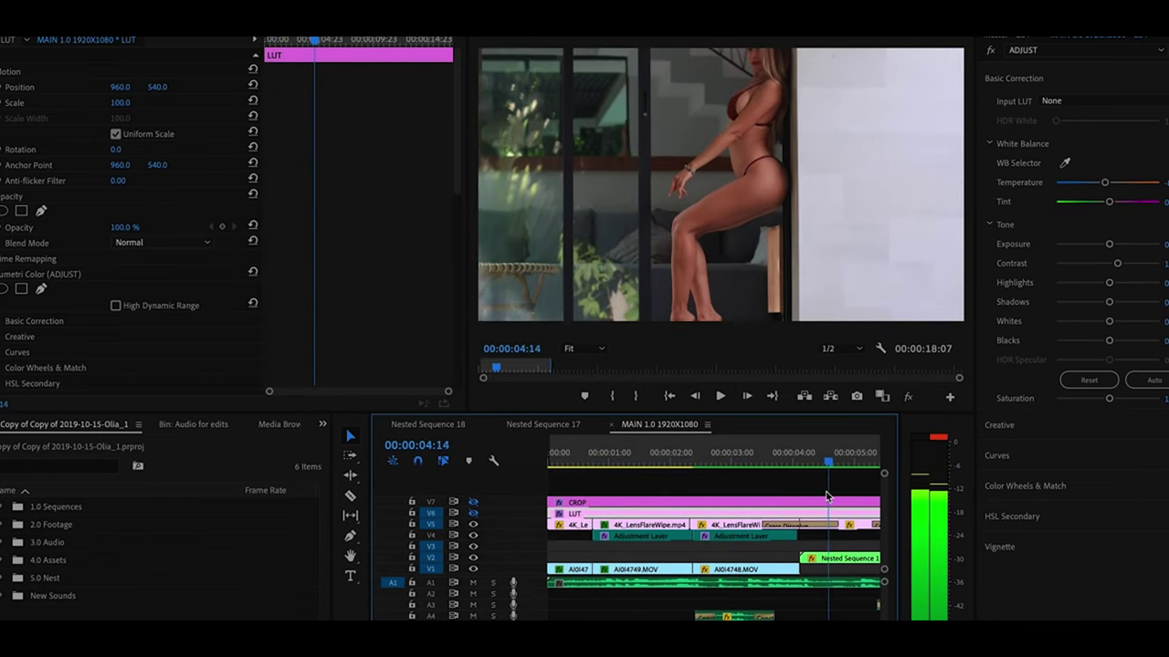
pyautogui.moveTo(827, 461); pyautogui.dragTo(542, 483)
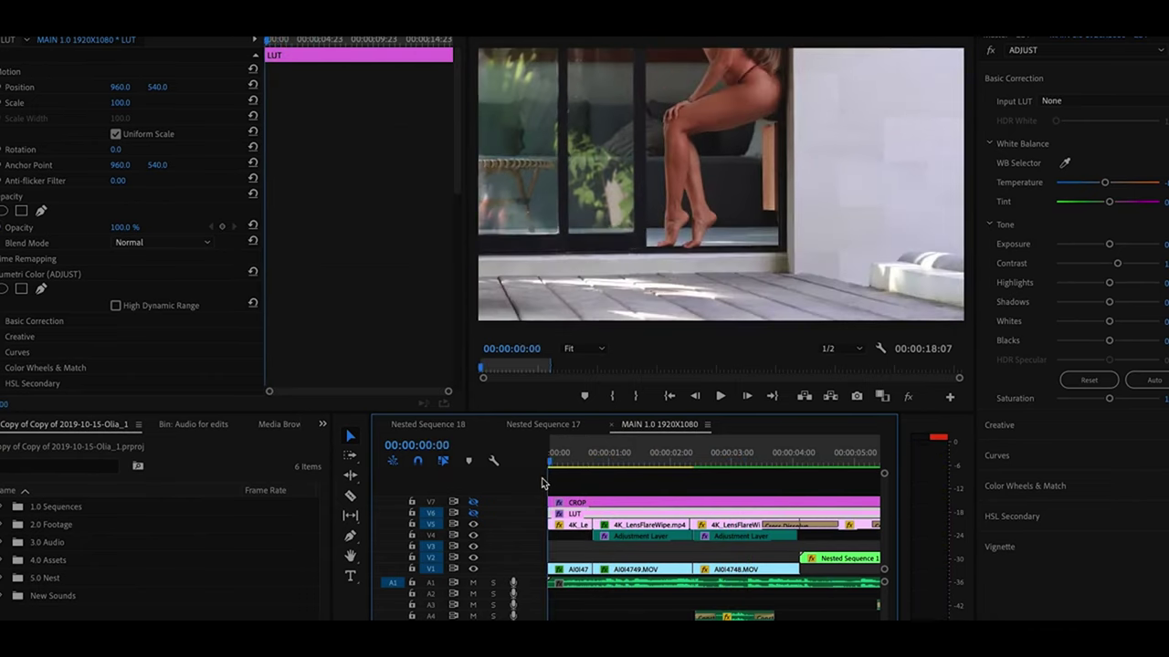
pyautogui.click(473, 513)
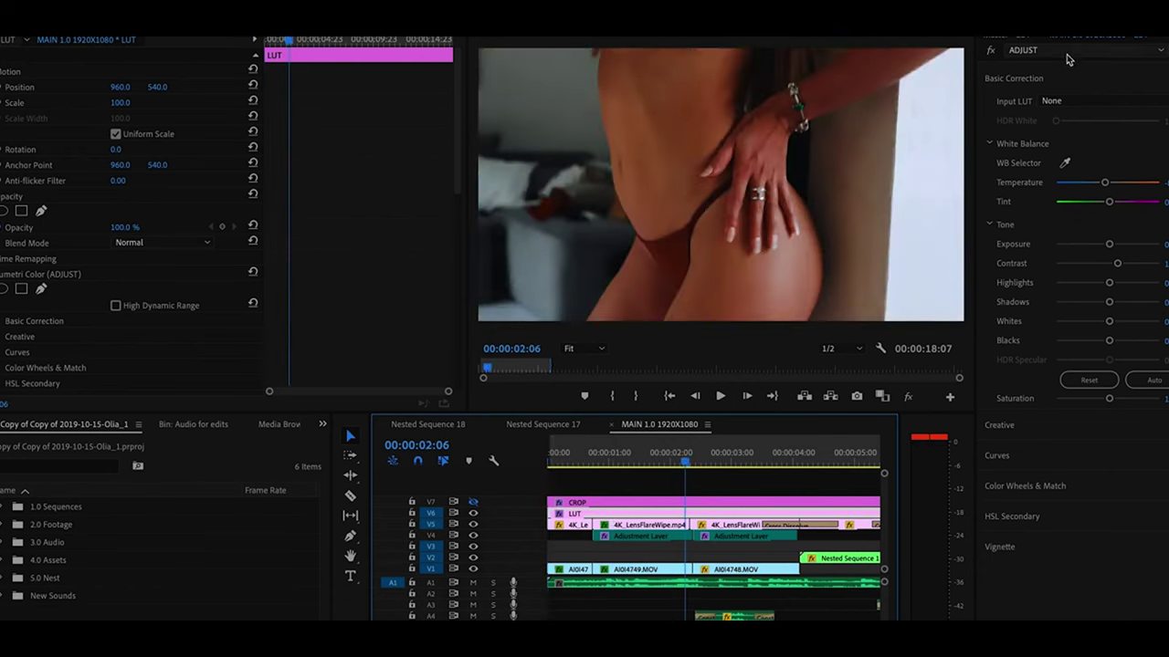
# Step: View the LUT layer's Lumetri effects, then enable the V7 CROP track for letterbox bars
pyautogui.click(1065, 53)
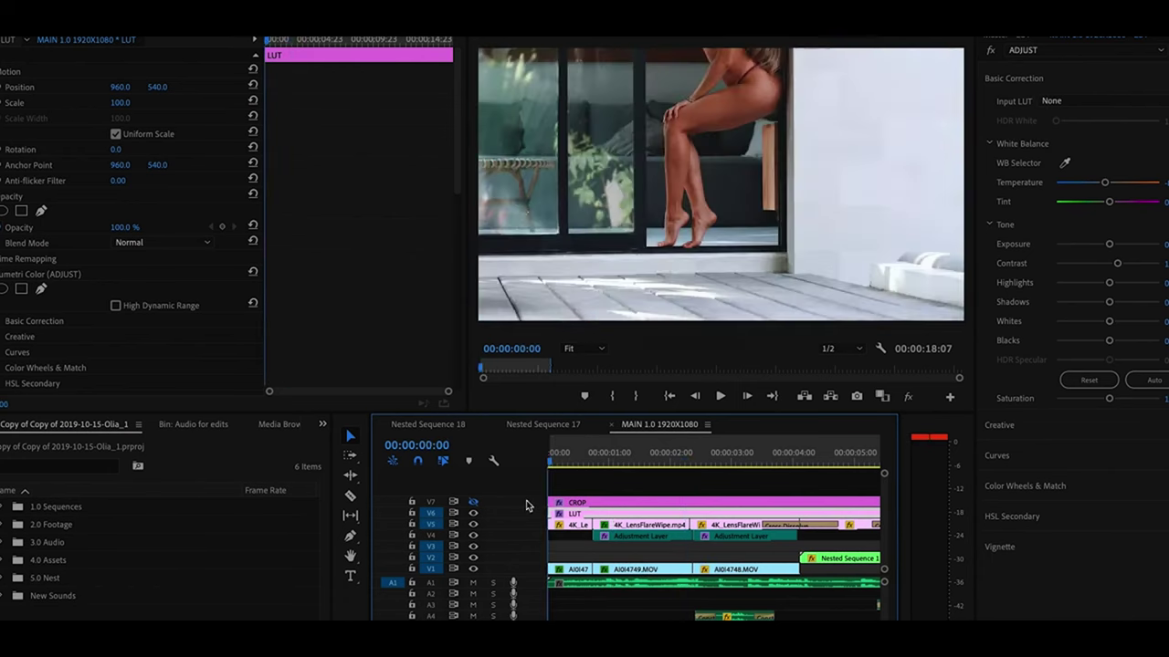
pyautogui.click(473, 502)
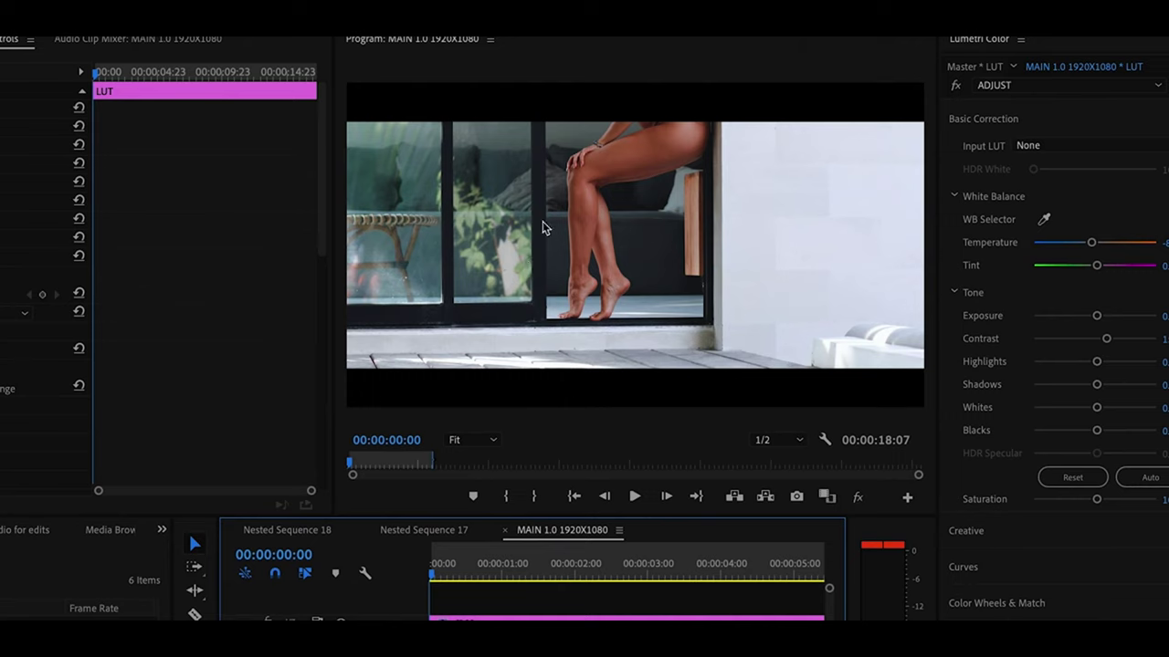
# Step: Toggle the CROP layer's letterbox bars off and back on, then zoom into the timeline
pyautogui.click(358, 616)
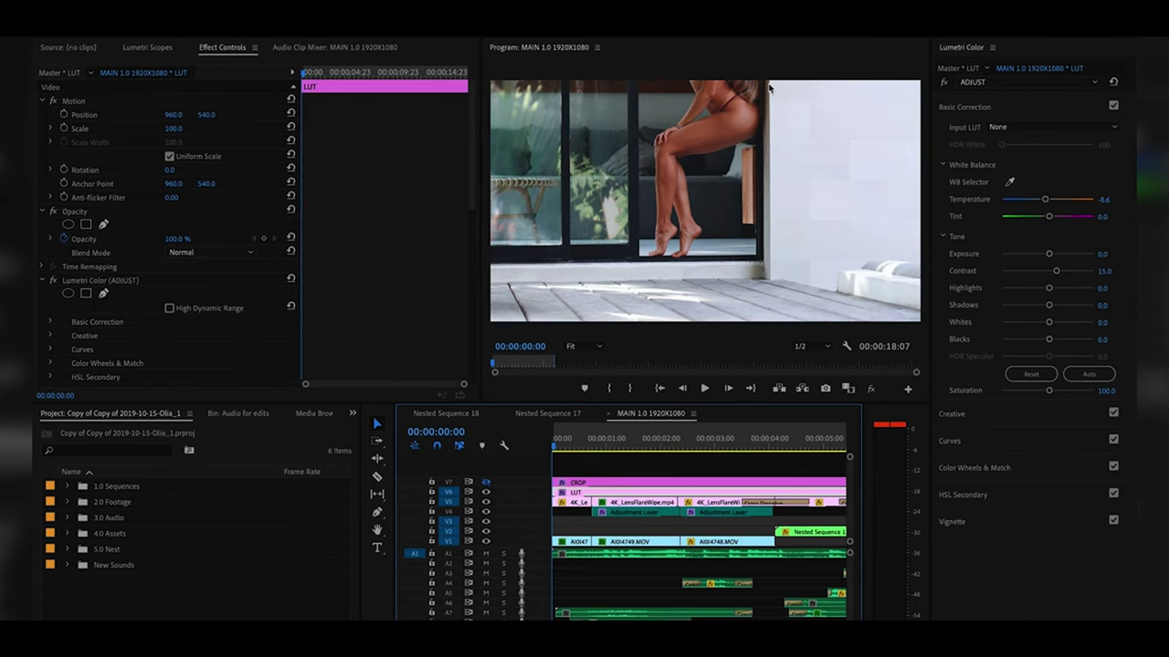
pyautogui.click(486, 483)
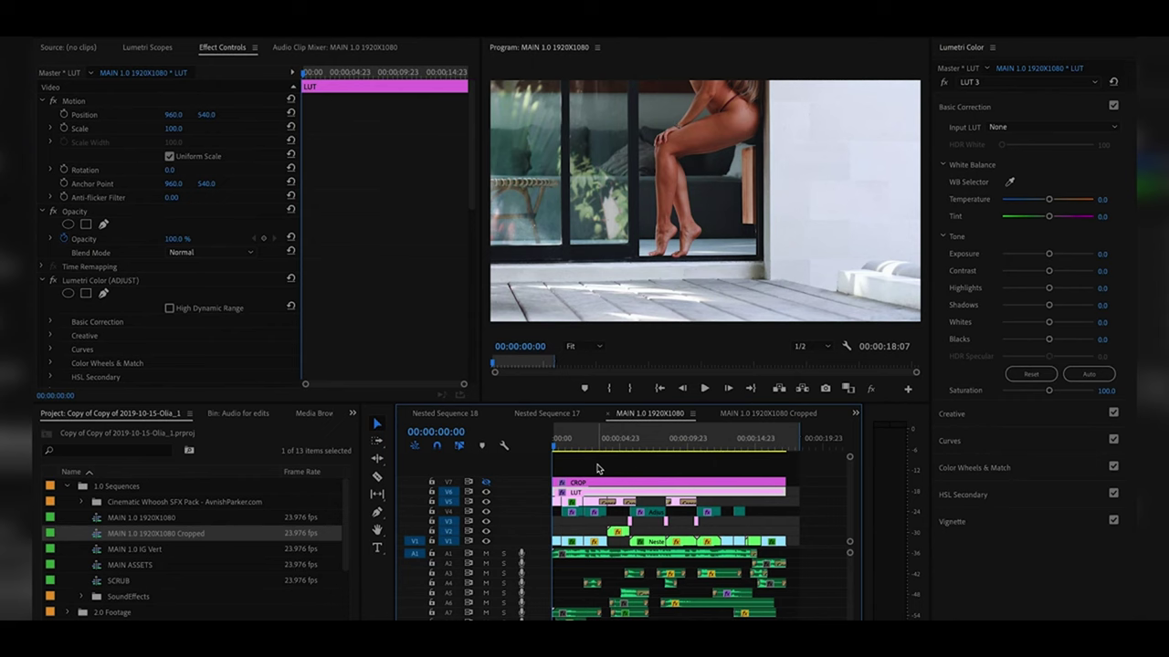
pyautogui.press('=')
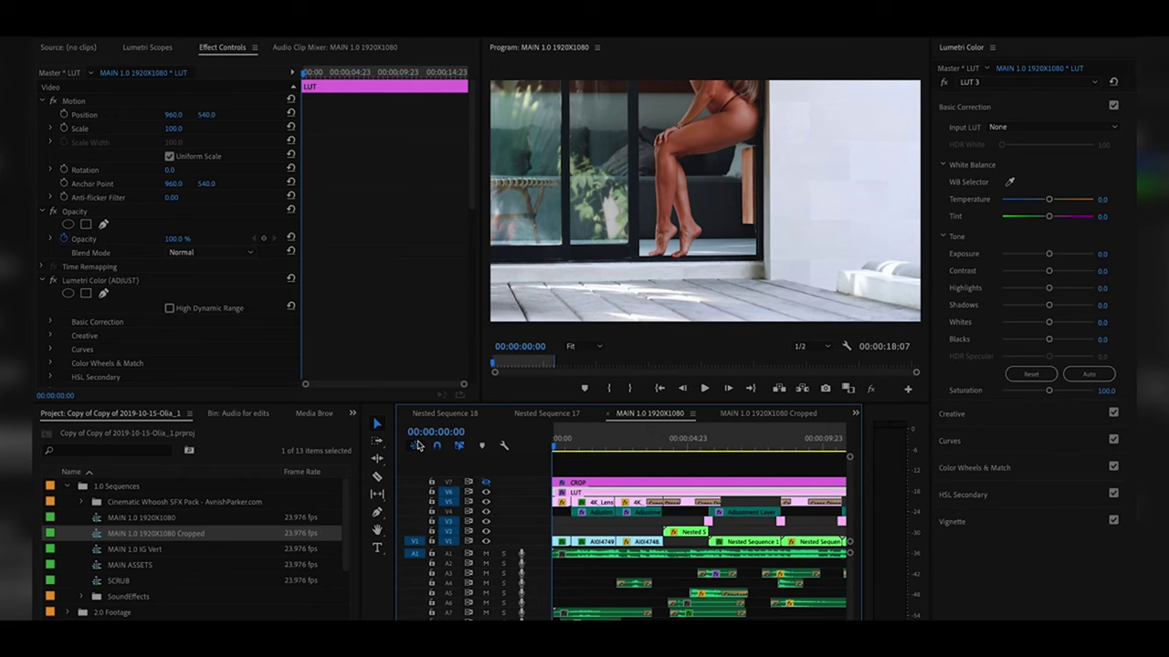
pyautogui.press('space')
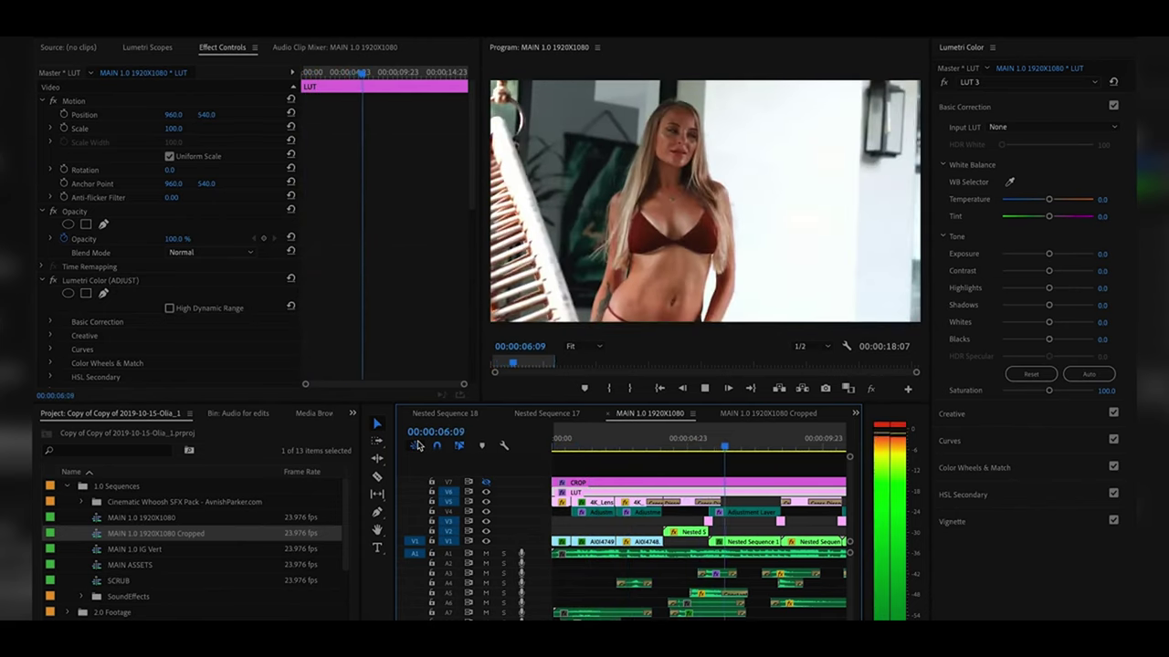
pyautogui.press('space')
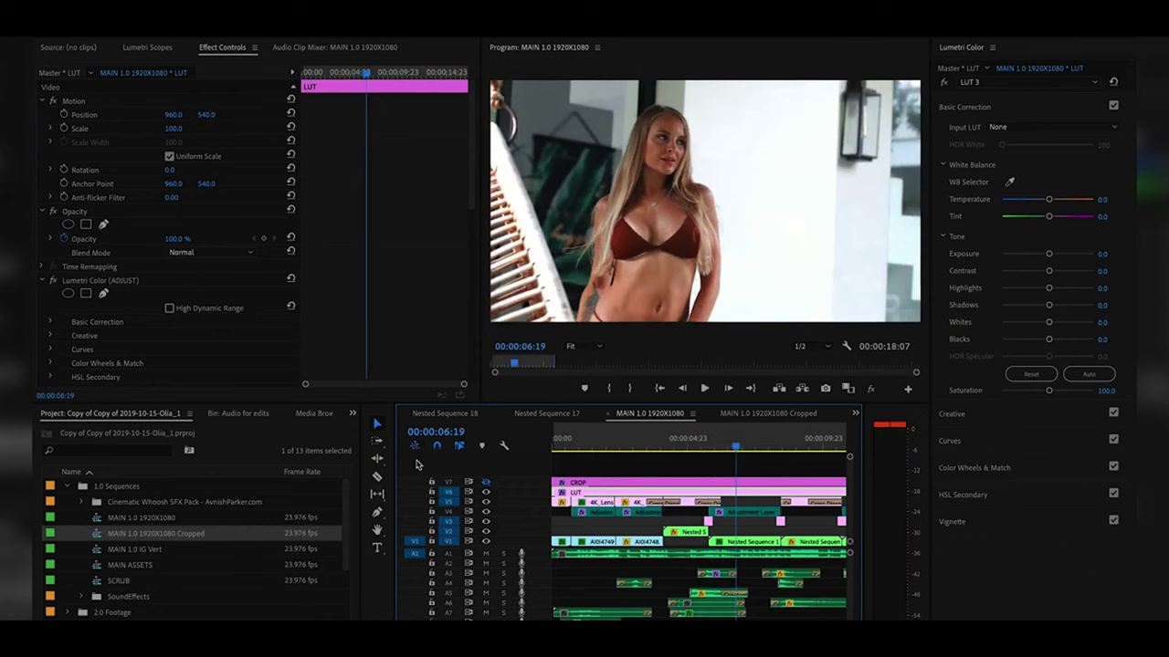
pyautogui.click(438, 446)
pyautogui.moveTo(736, 449); pyautogui.dragTo(418, 401)
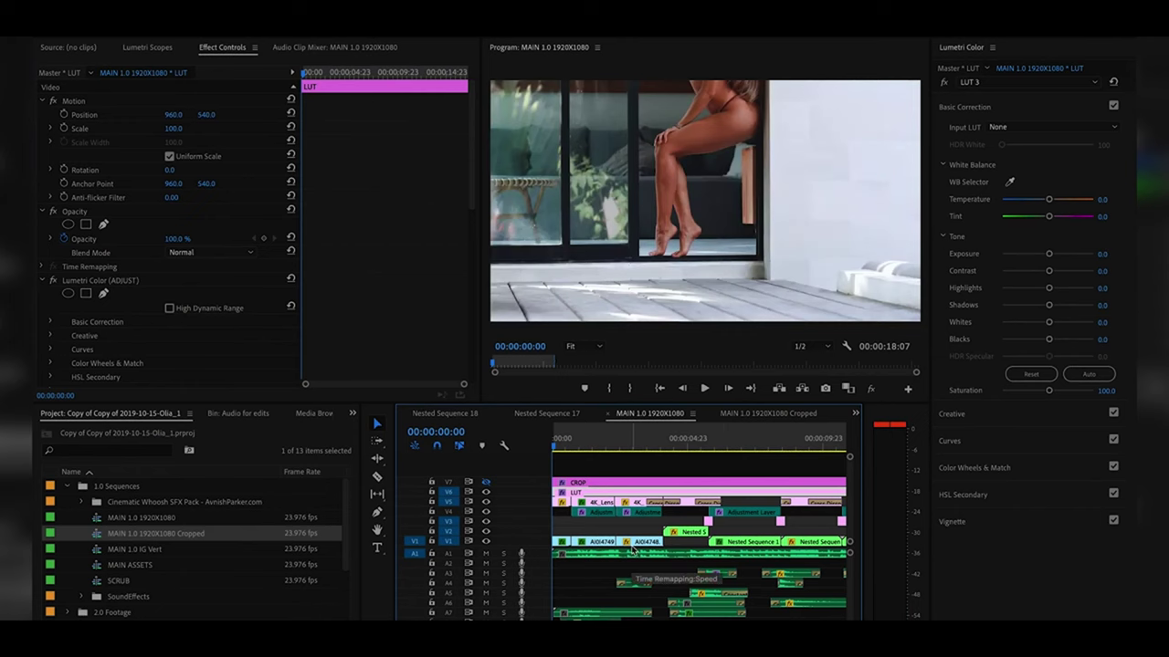
pyautogui.press('space')
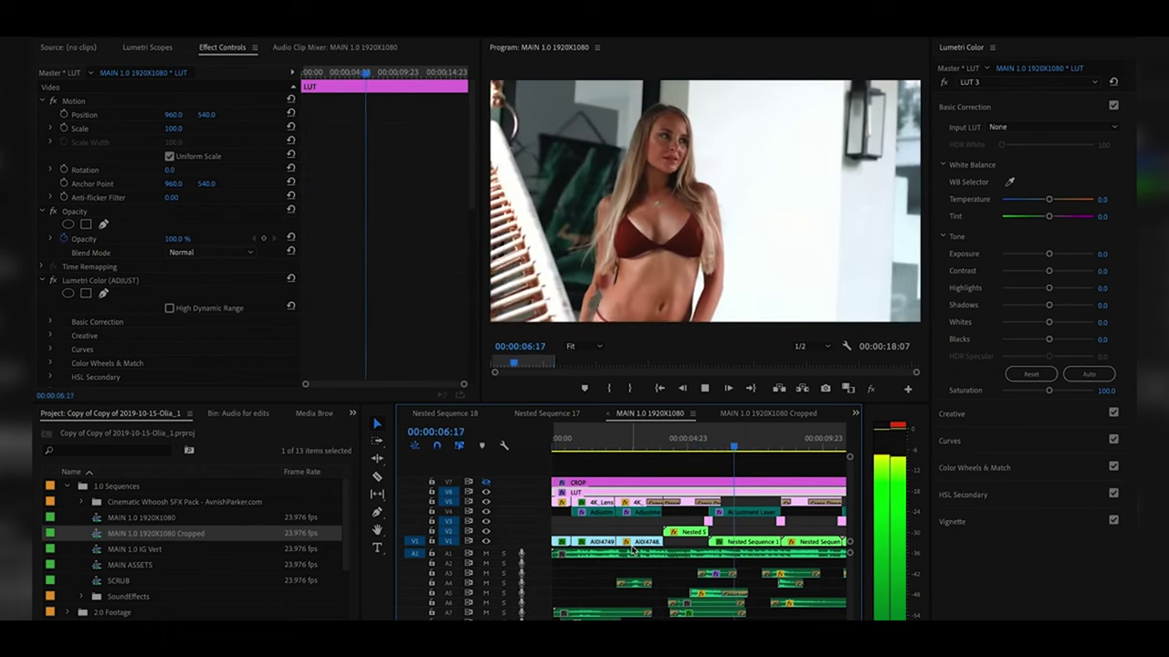
pyautogui.press('space')
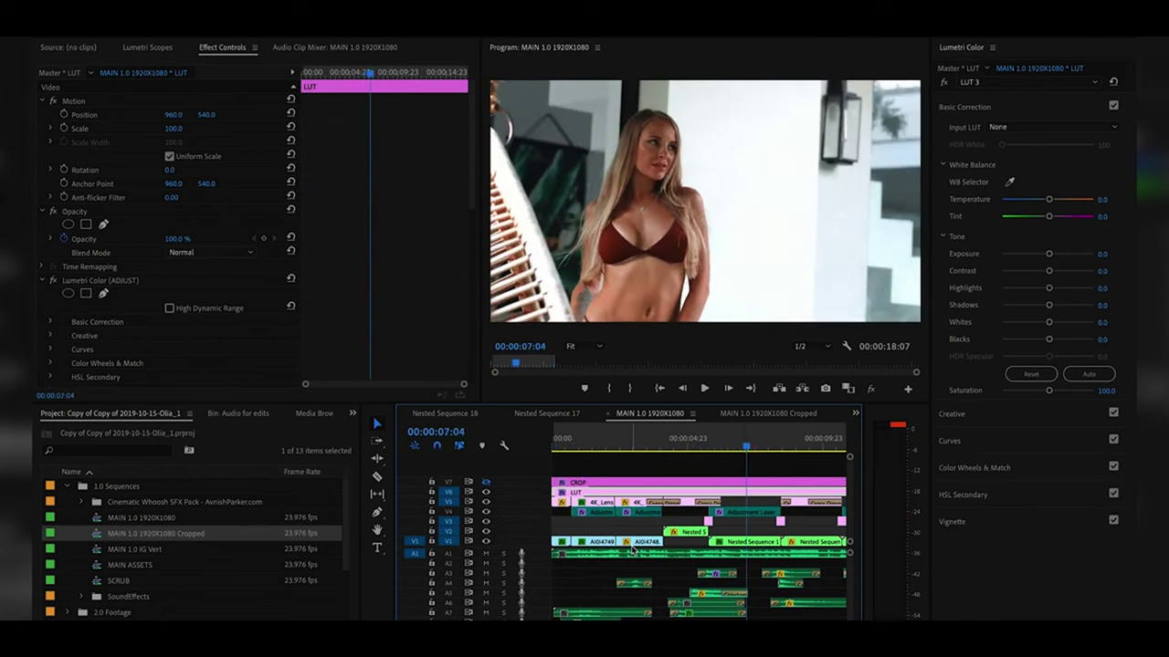
pyautogui.scroll(-2, 632, 548)
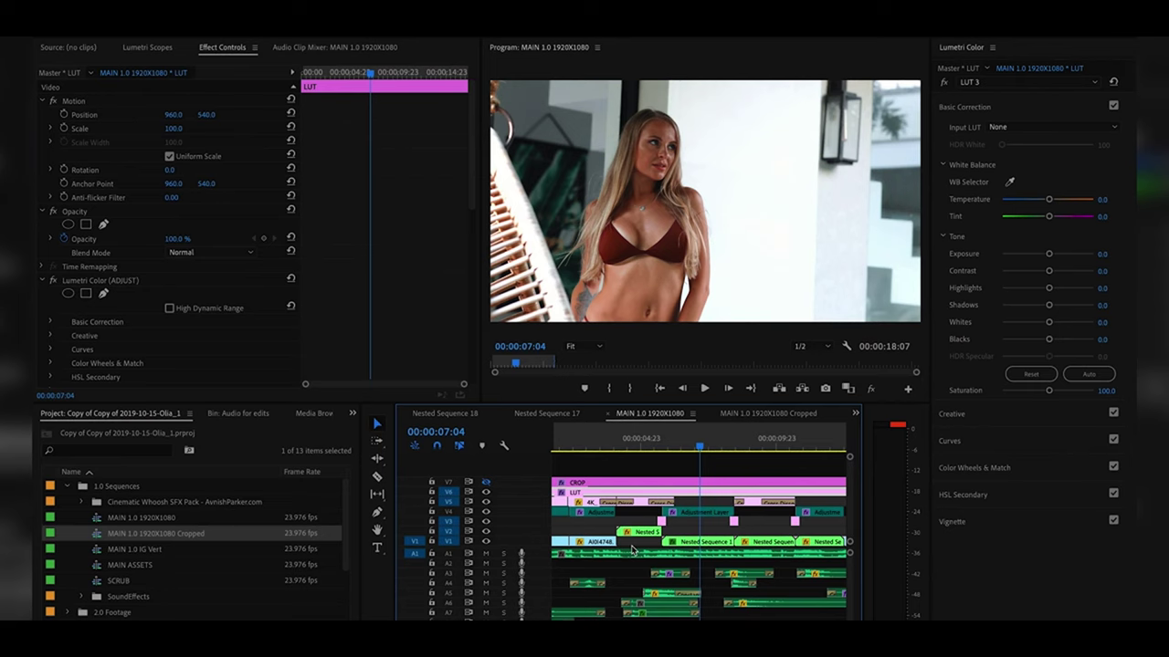
pyautogui.press('space')
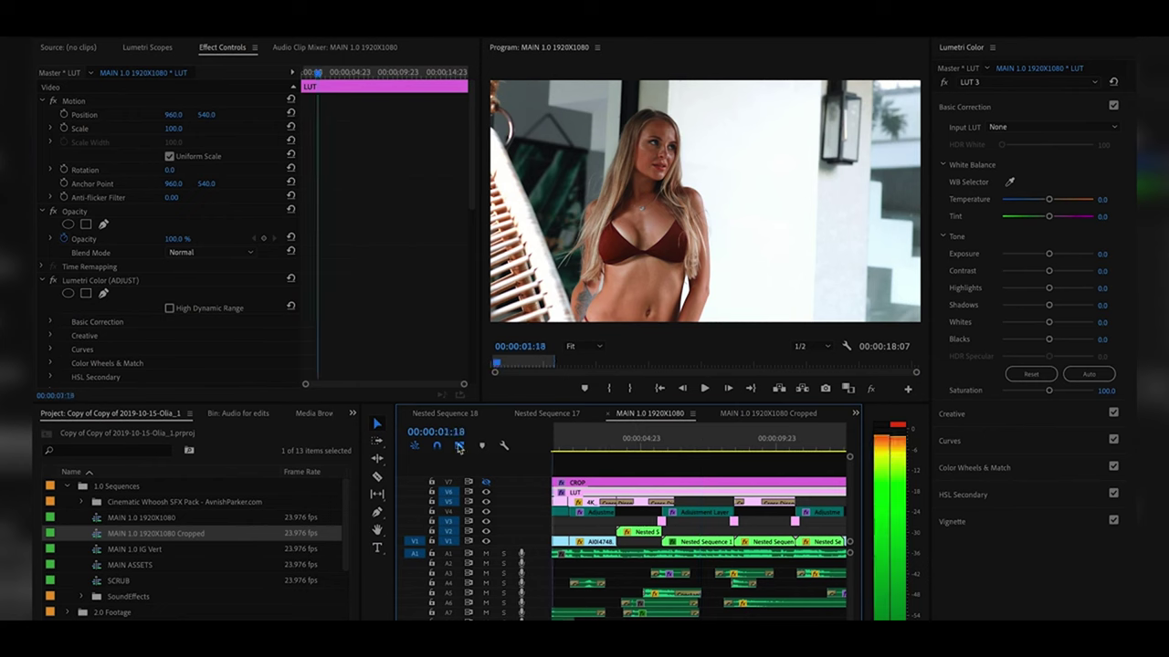
pyautogui.press('Home')
pyautogui.moveTo(553, 462); pyautogui.dragTo(604, 468)
pyautogui.press('space')
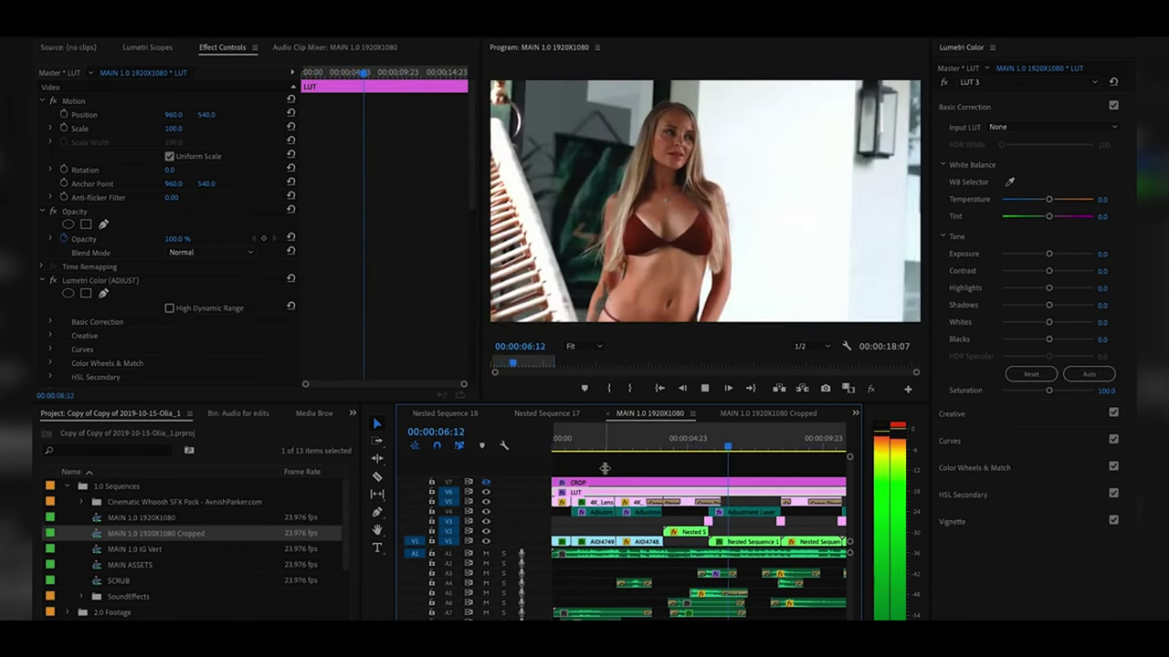
pyautogui.press('-')
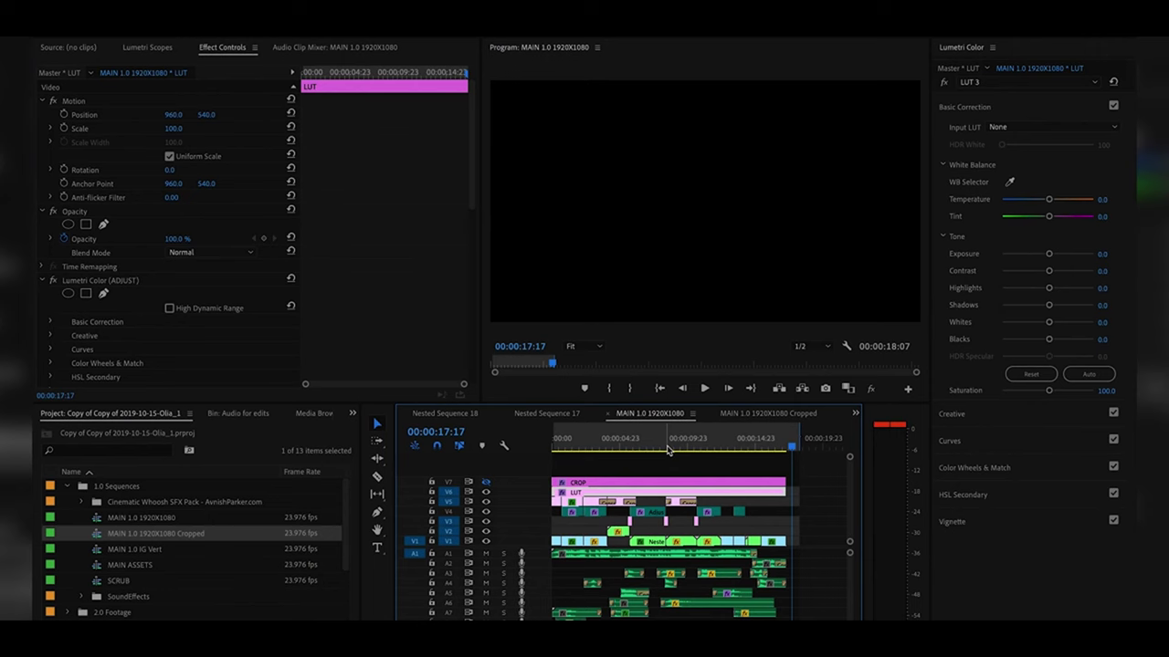
pyautogui.press('space')
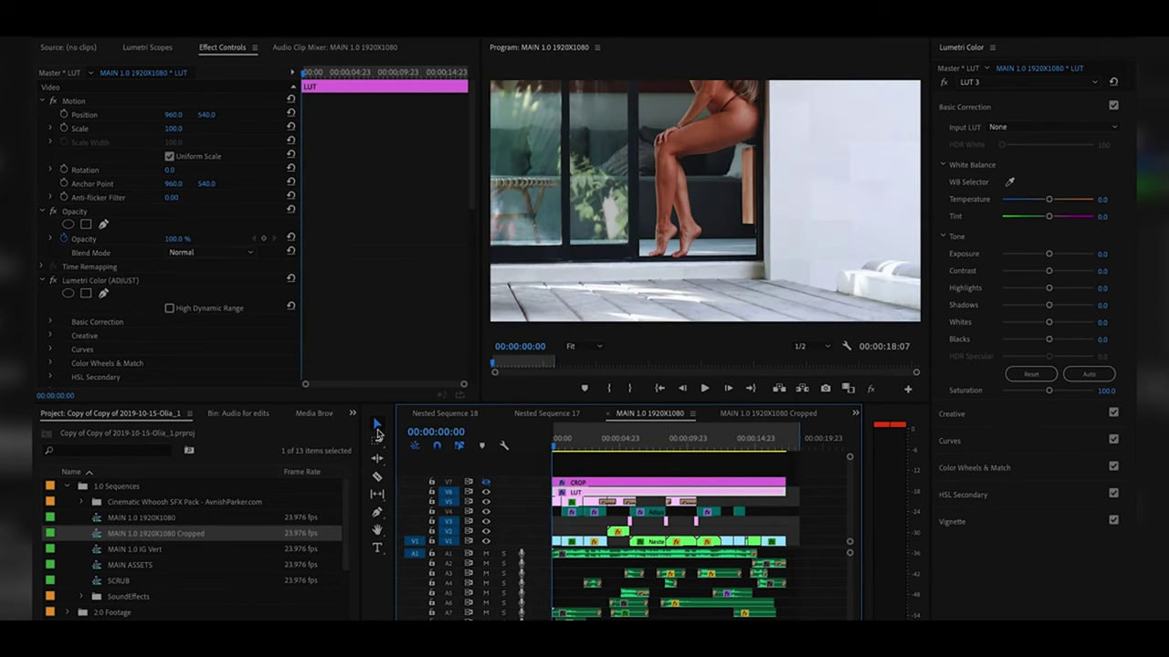